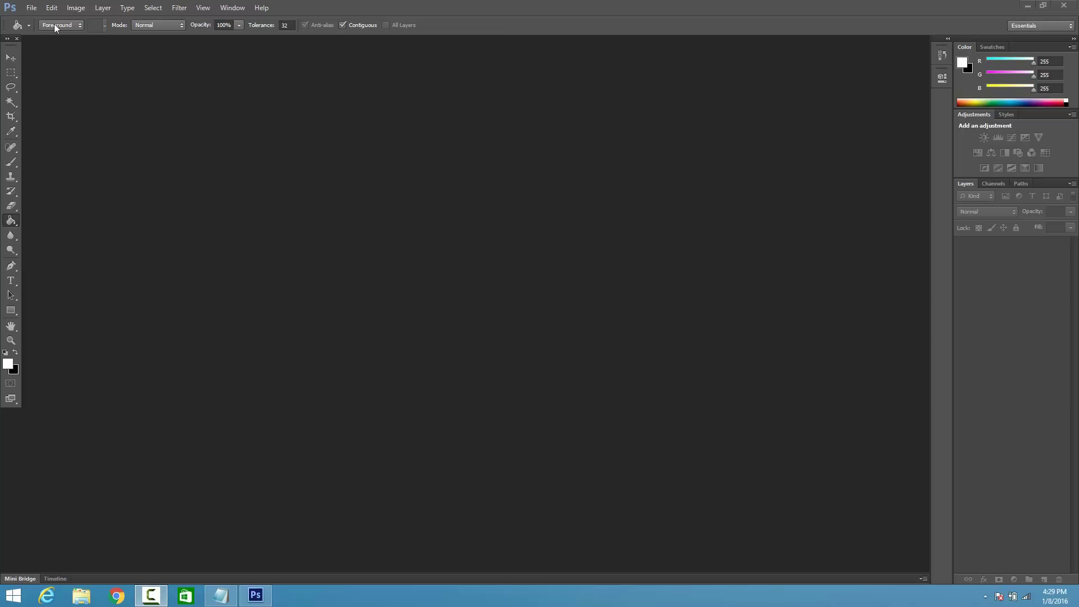
Create a new 1920 × 1080 pixel document at 72 pixels/inch, in 8-bit RGB Color with transparent background contents.
click(30, 7)
click(35, 20)
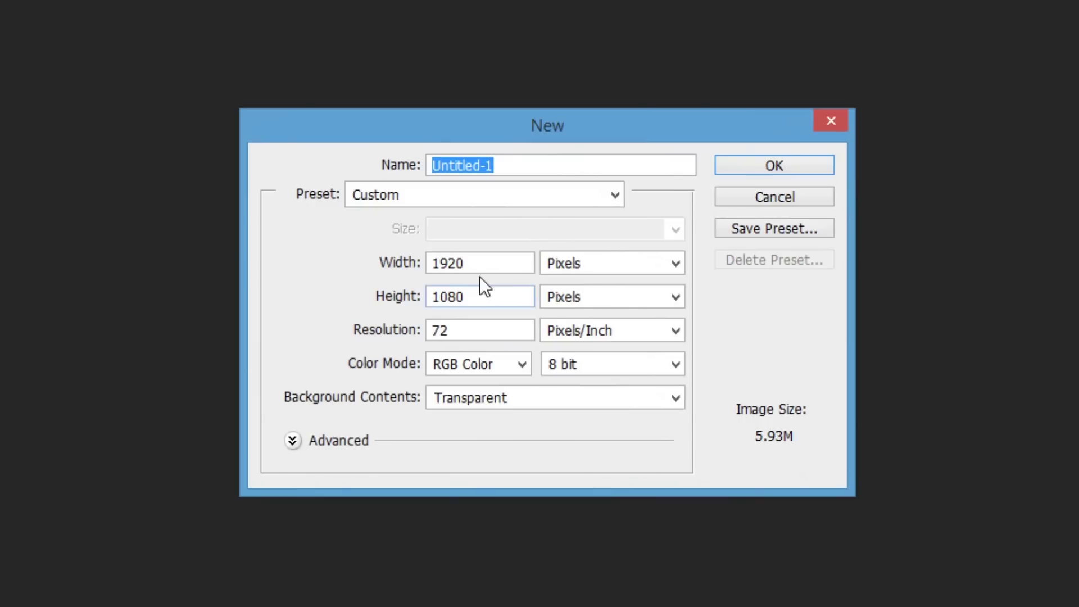
drag(491, 264, 431, 264)
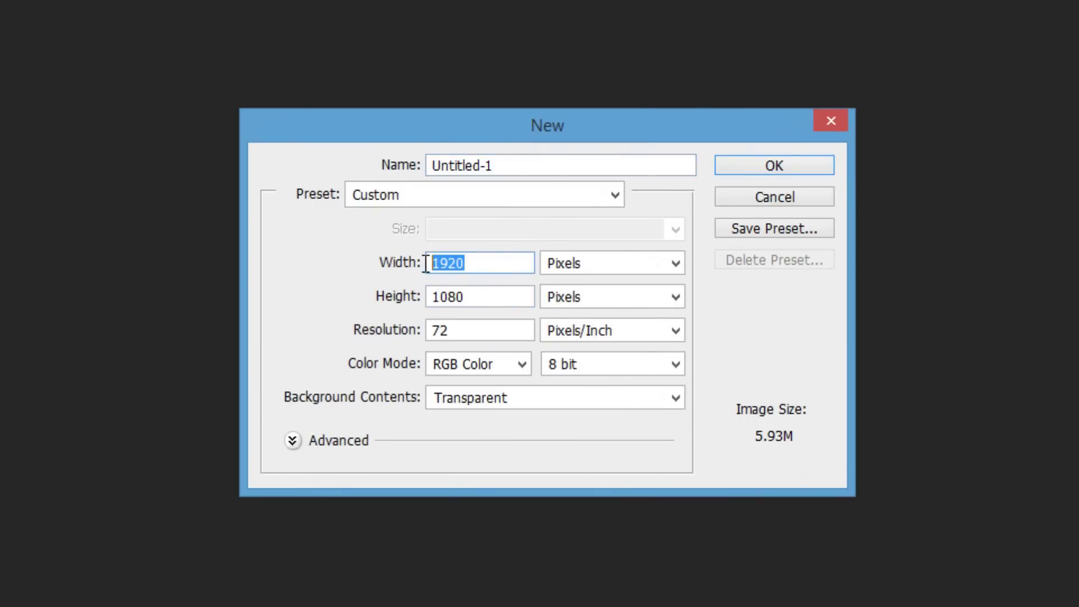
drag(468, 297, 437, 284)
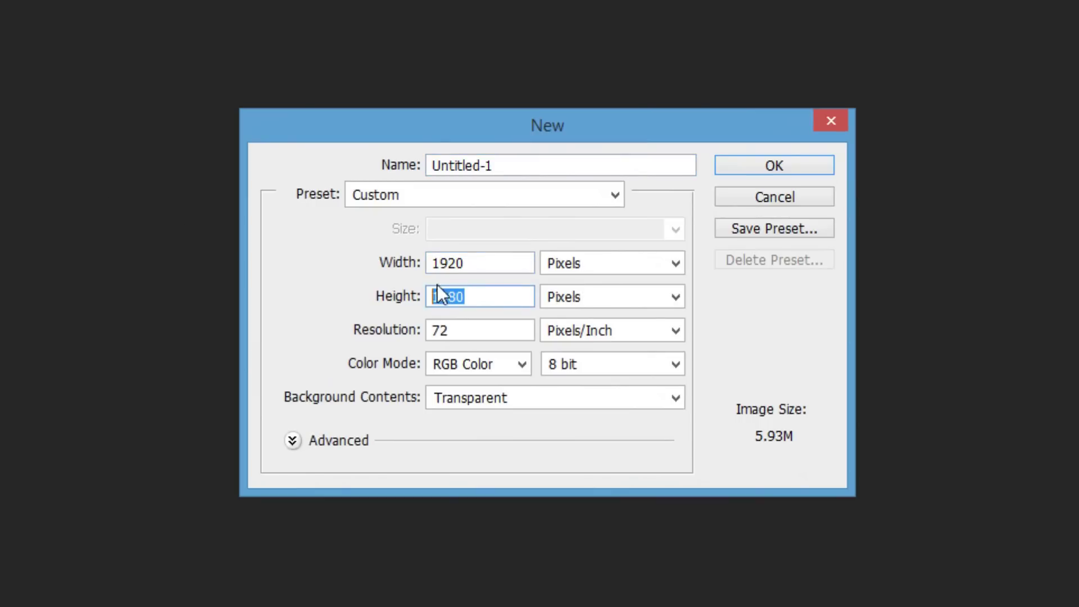
click(484, 264)
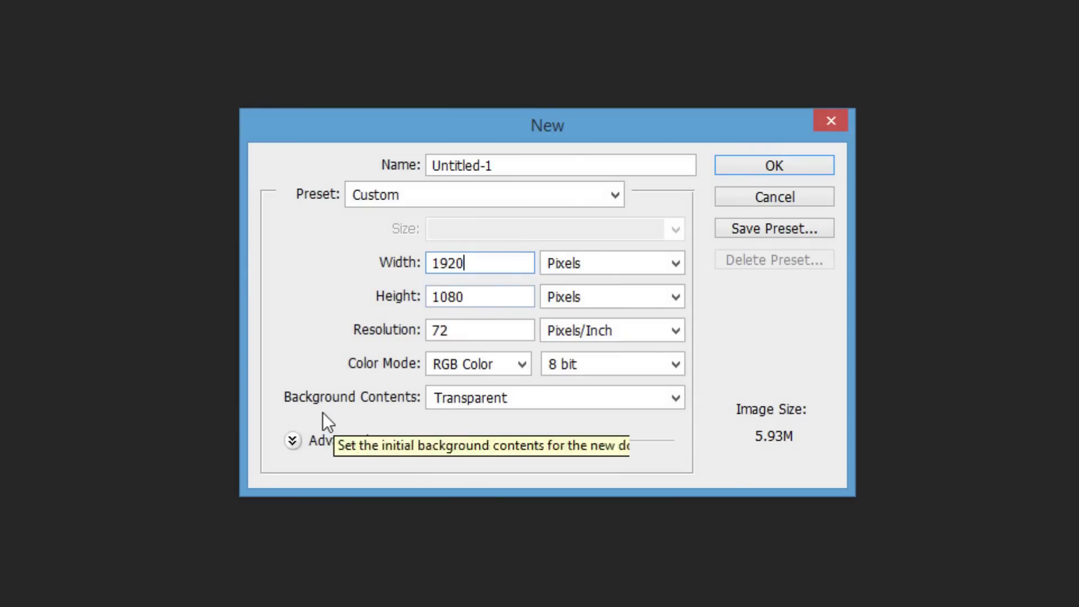
click(674, 401)
click(647, 454)
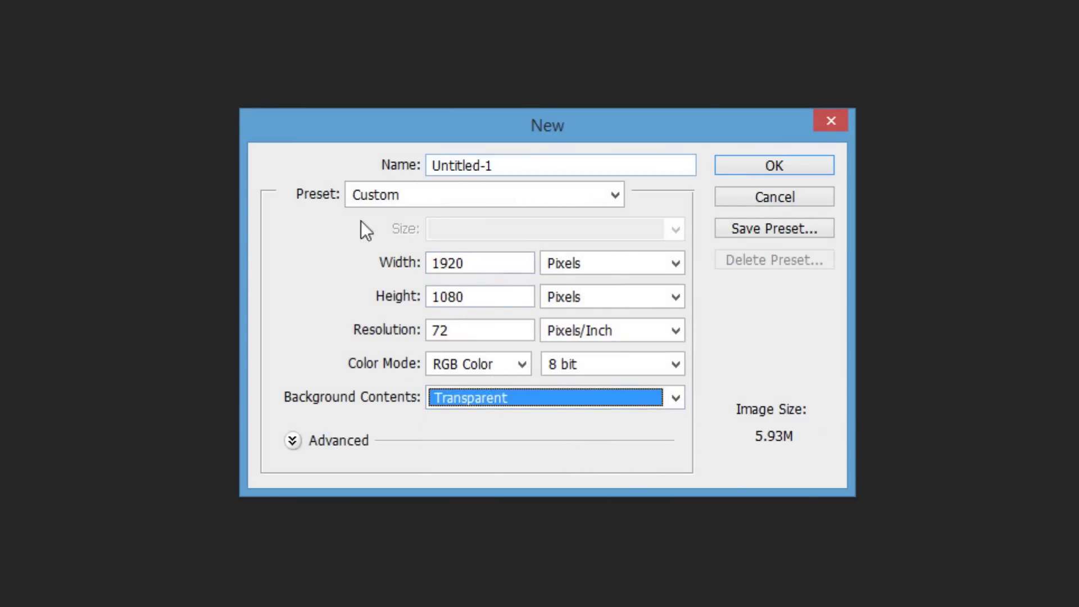
click(757, 170)
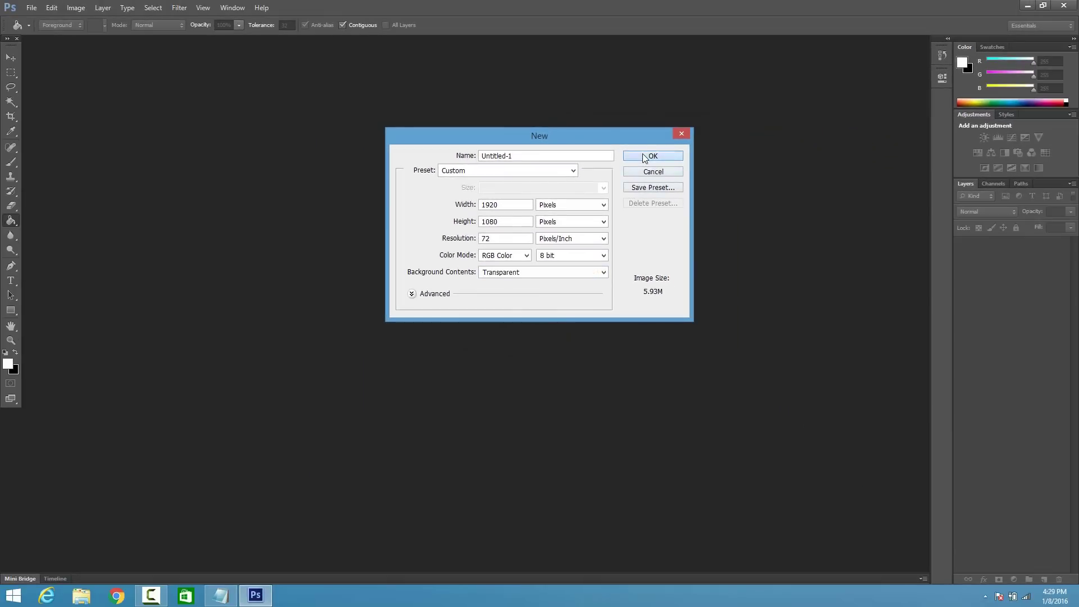
click(645, 158)
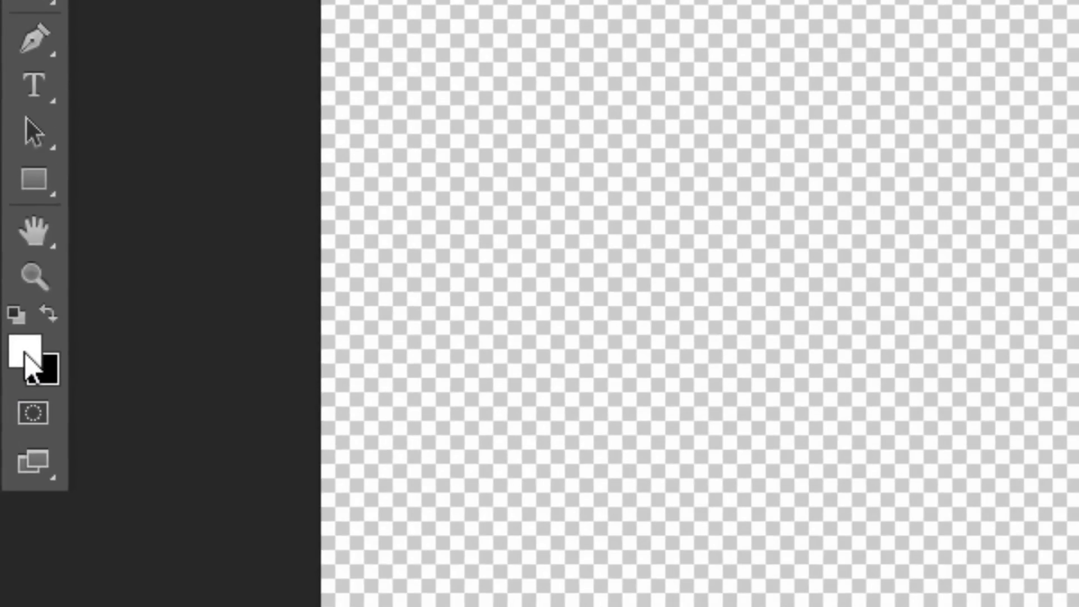
Keep white as the foreground color and fill the empty canvas layer with it using the Paint Bucket.
click(24, 354)
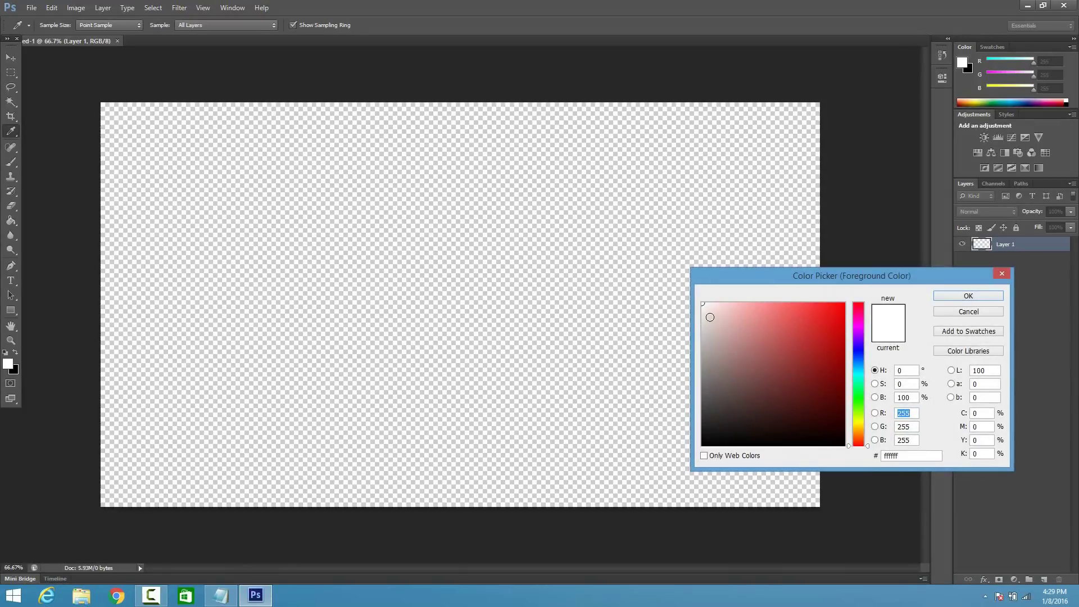
click(956, 297)
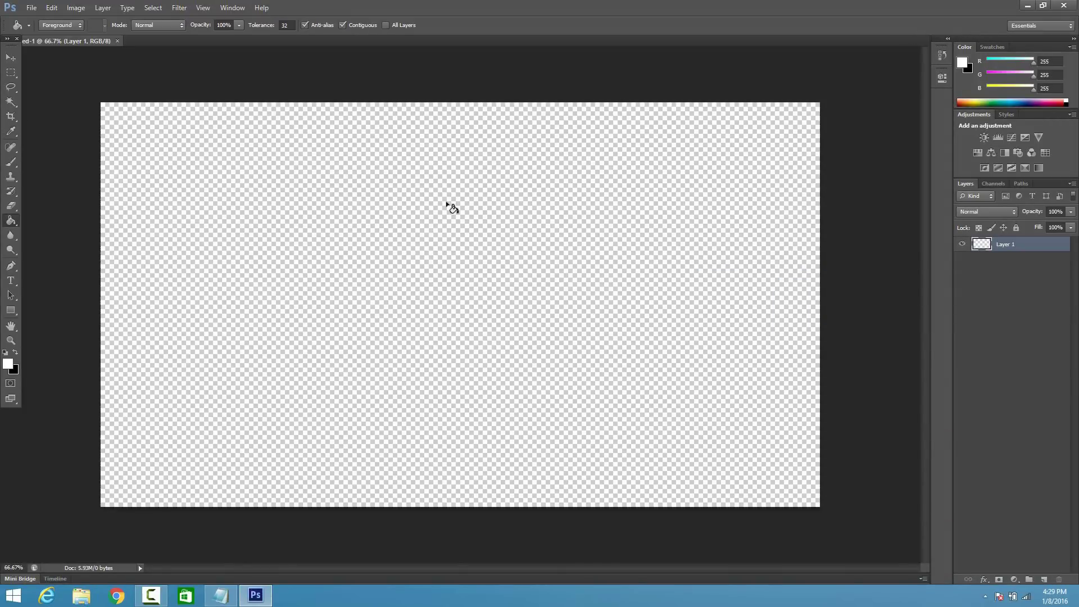
click(448, 205)
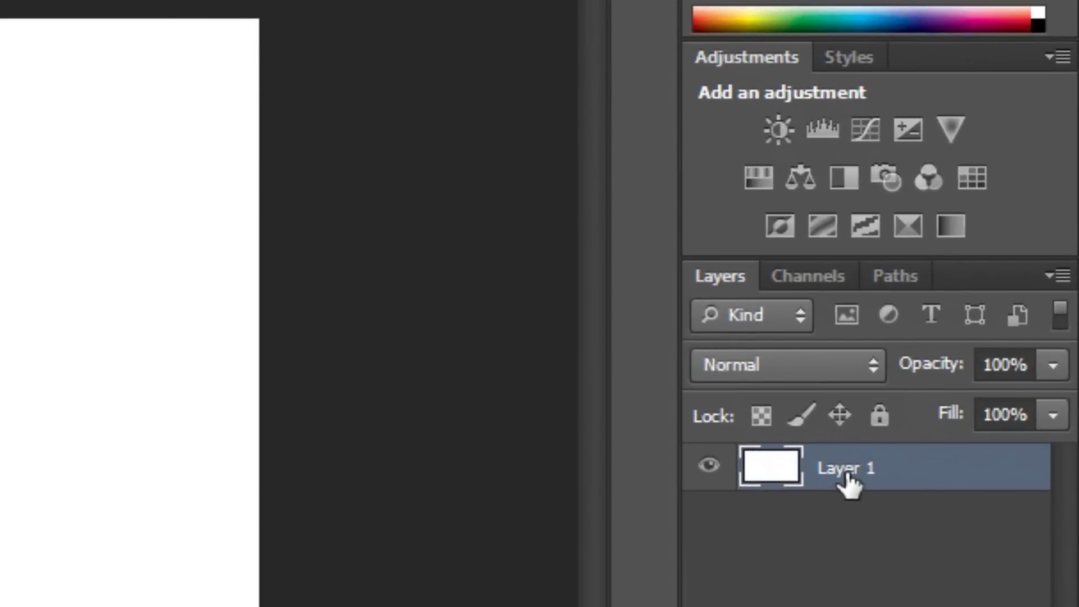
Add a Gradient Overlay effect to Layer 1 and show its settings.
right_click(846, 474)
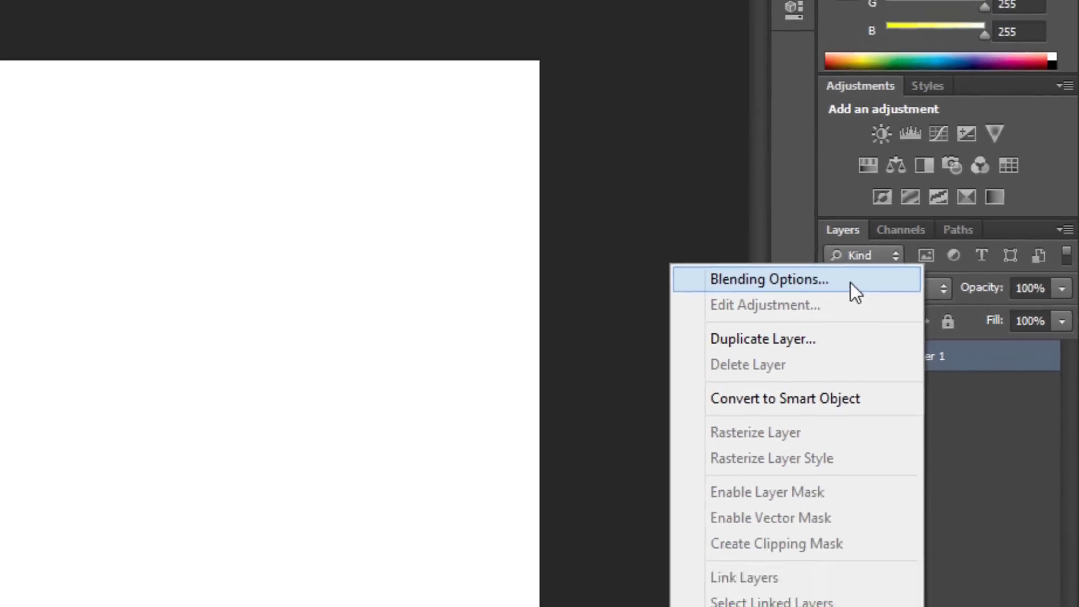
click(851, 282)
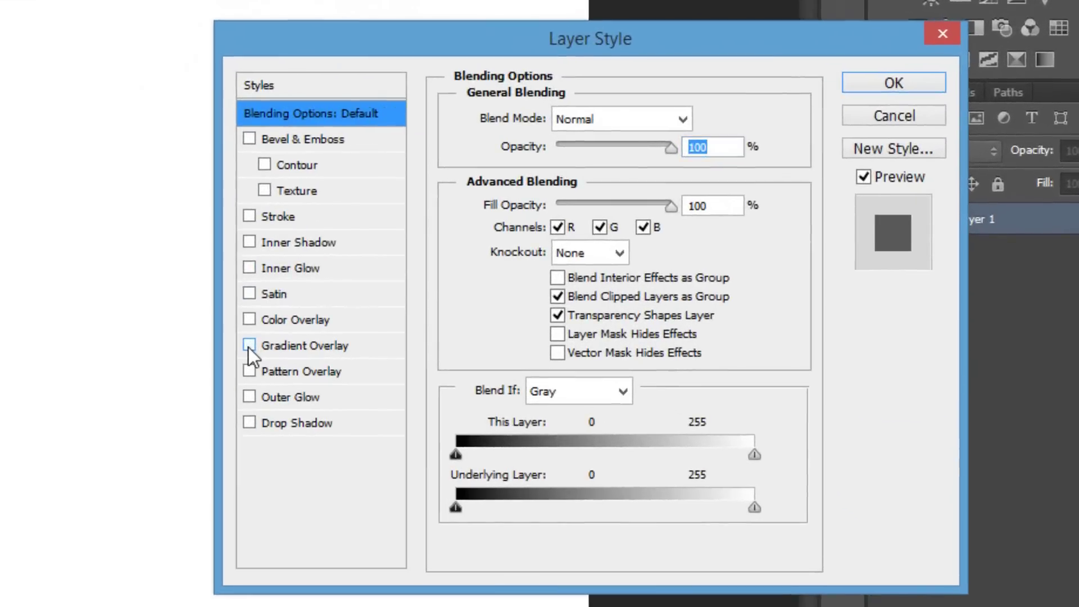
click(426, 328)
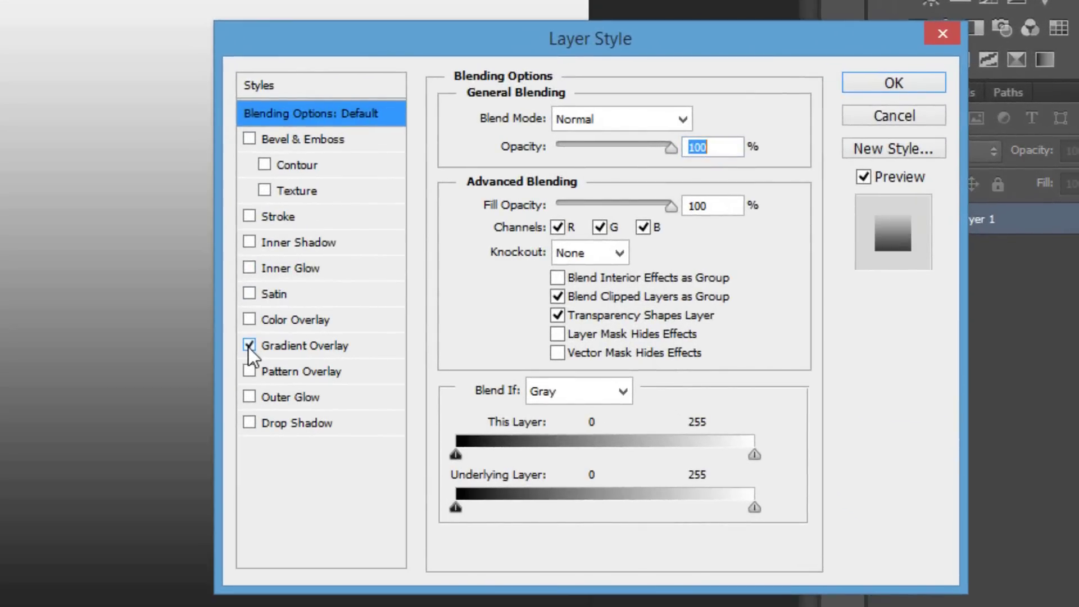
click(319, 348)
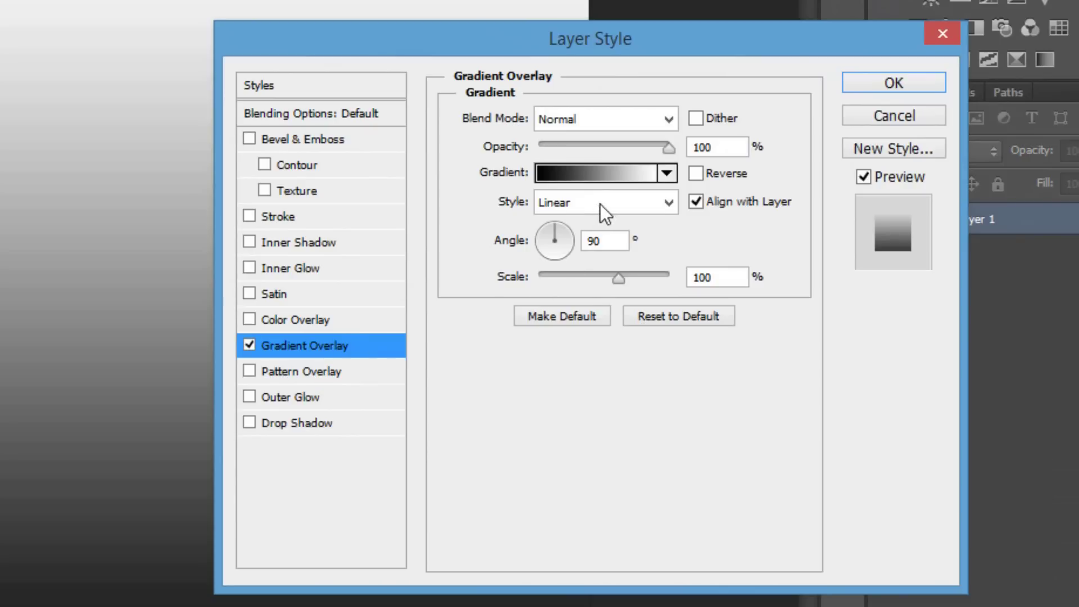
Edit the overlay's gradient and change its black starting color stop to a bright, fully saturated cyan.
click(602, 174)
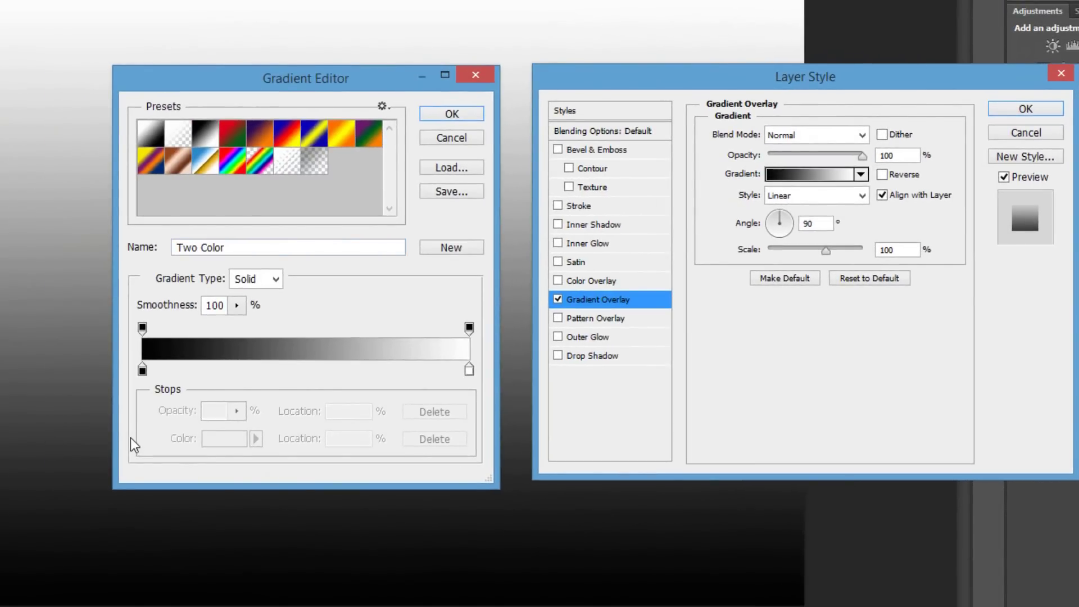
double_click(142, 371)
drag(786, 371, 822, 313)
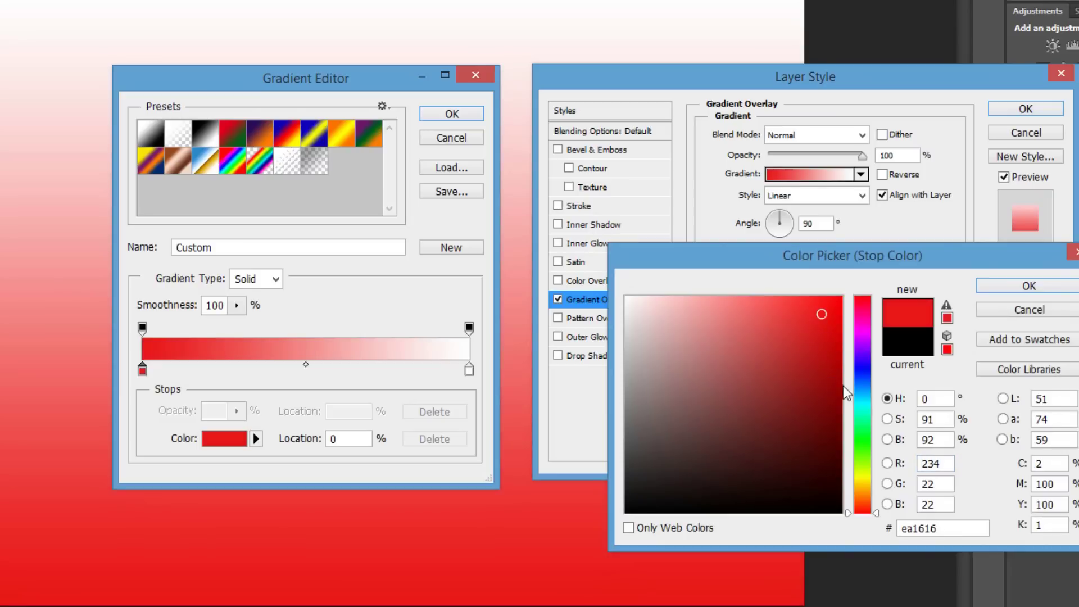
click(866, 404)
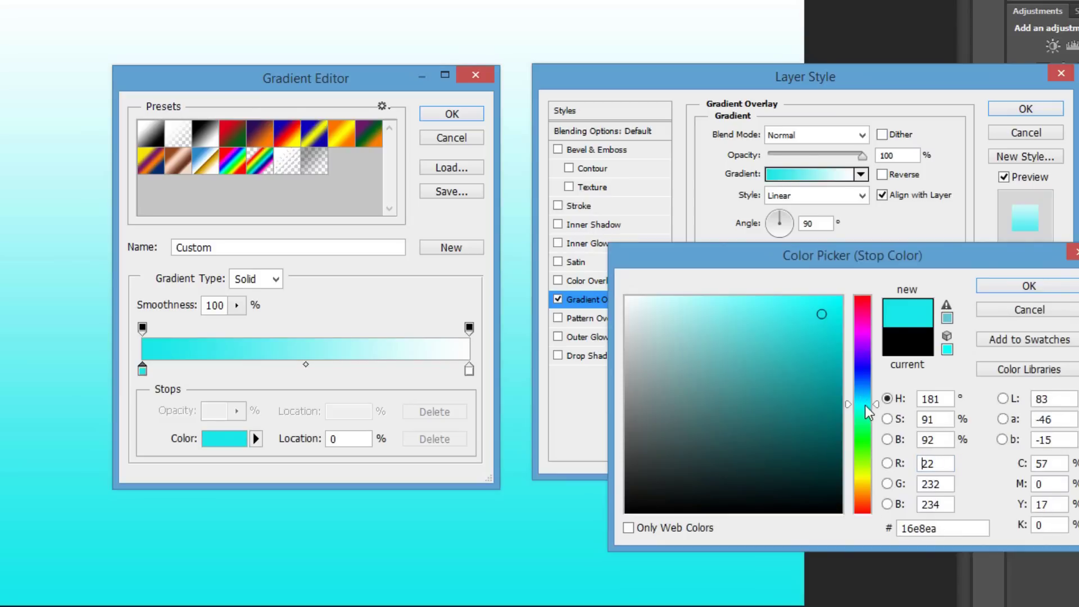
click(839, 296)
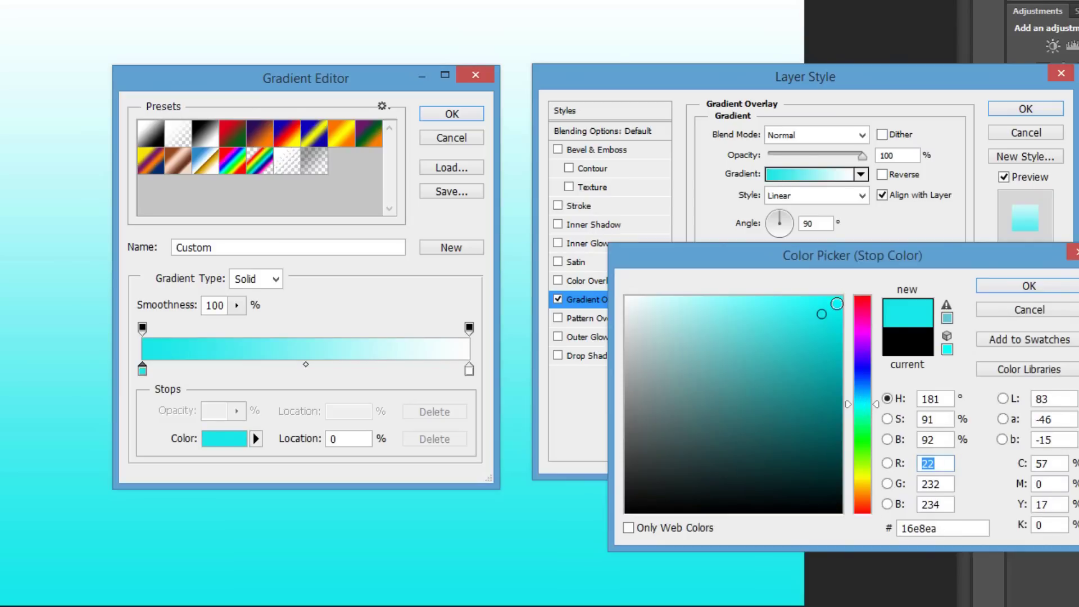
click(1028, 286)
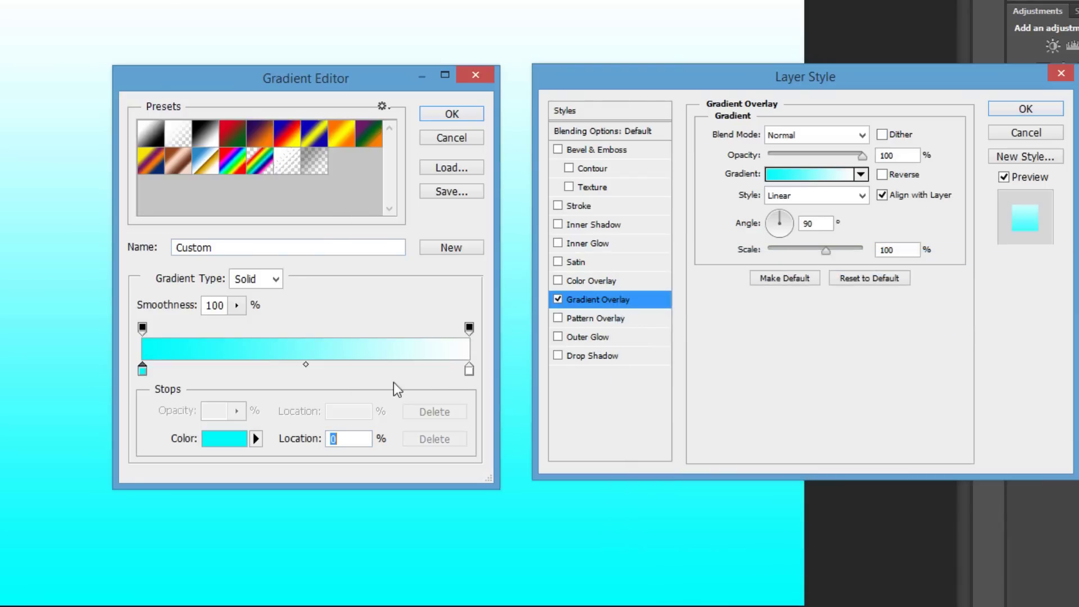
Change the gradient's white end color stop to the saturated blue 0024ff.
double_click(470, 371)
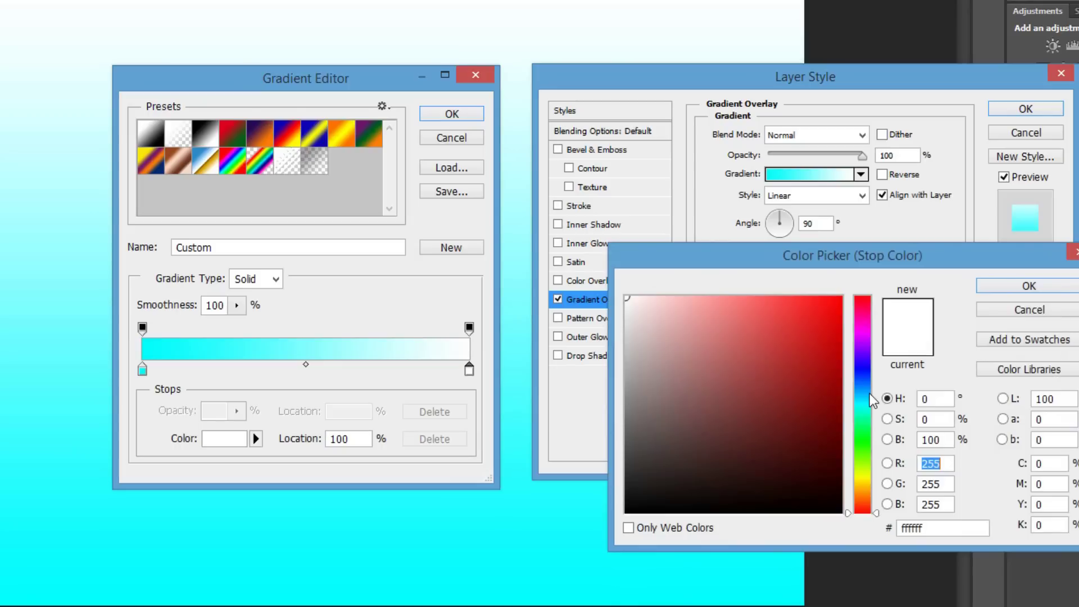
click(866, 374)
click(840, 297)
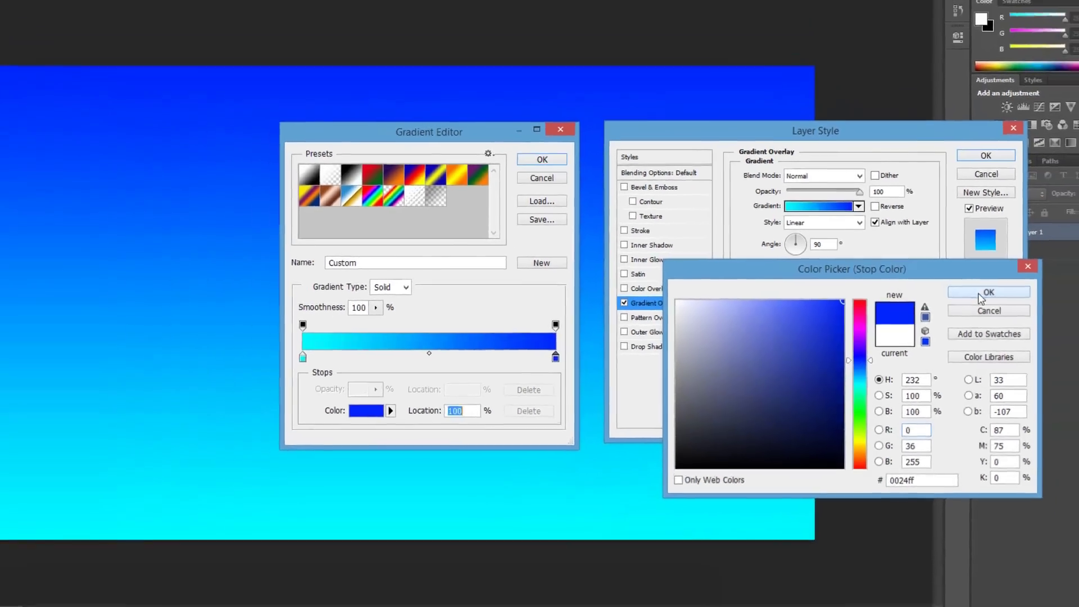
click(1029, 286)
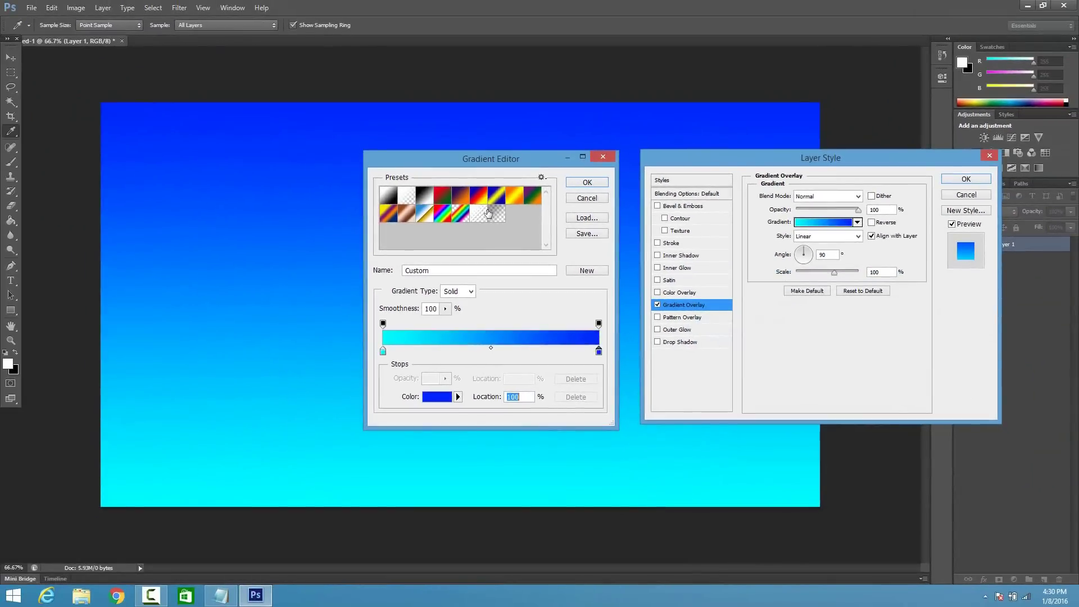
Move the gradient's cyan stop to about 7% location and apply the Gradient Overlay to the layer.
drag(384, 353, 469, 355)
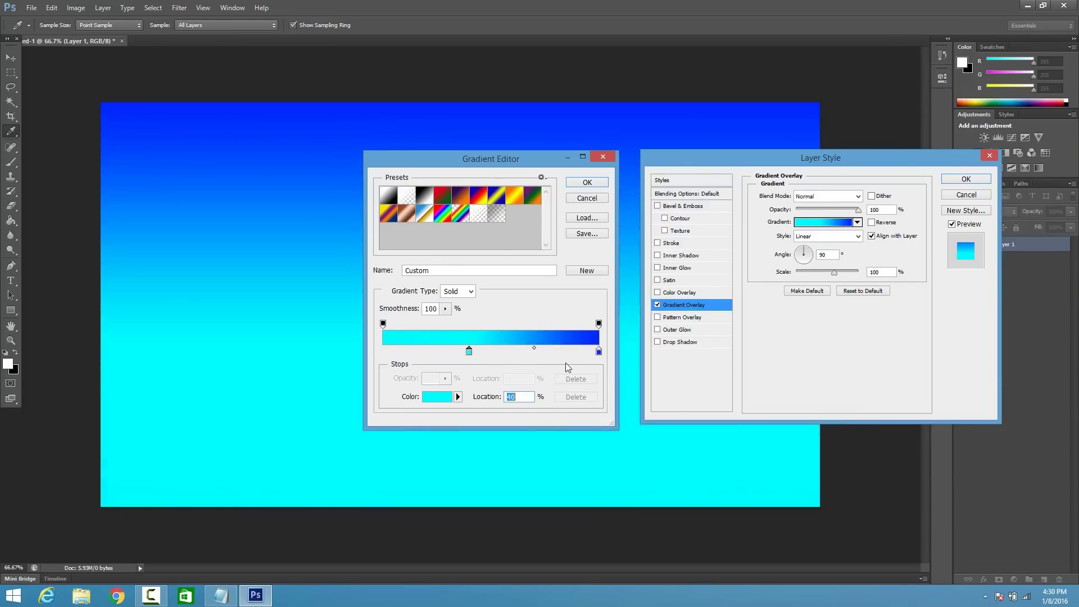
mouse_move(599, 352)
mouse_down()
mouse_move(560, 354)
mouse_move(604, 358)
mouse_up()
drag(469, 353, 399, 353)
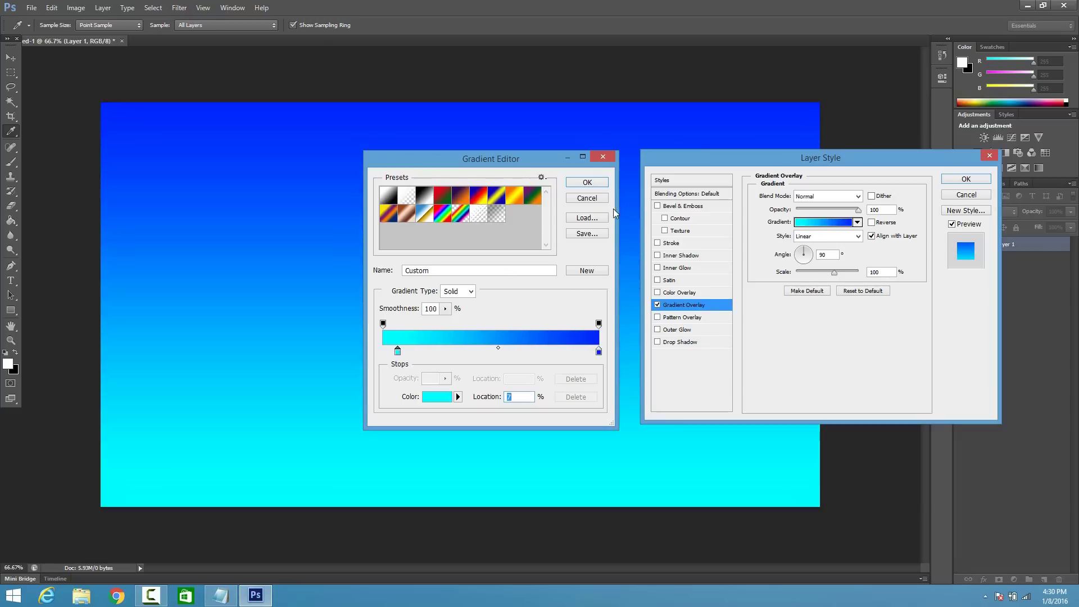
click(586, 183)
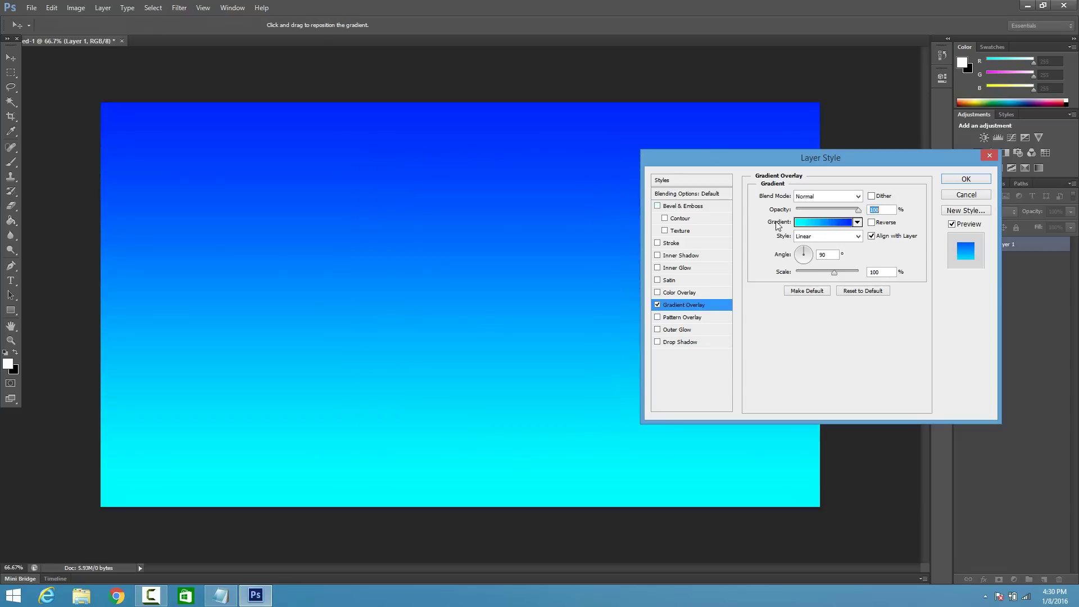
click(959, 182)
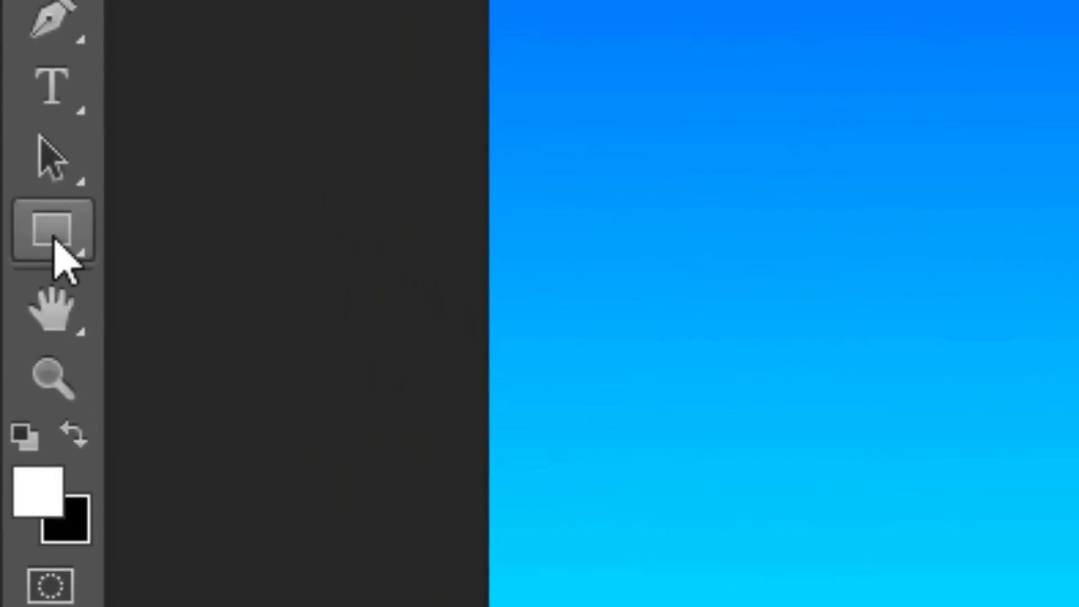
Set up the Rectangle tool in Shape mode with no fill and a white 6 pt stroke.
click(54, 239)
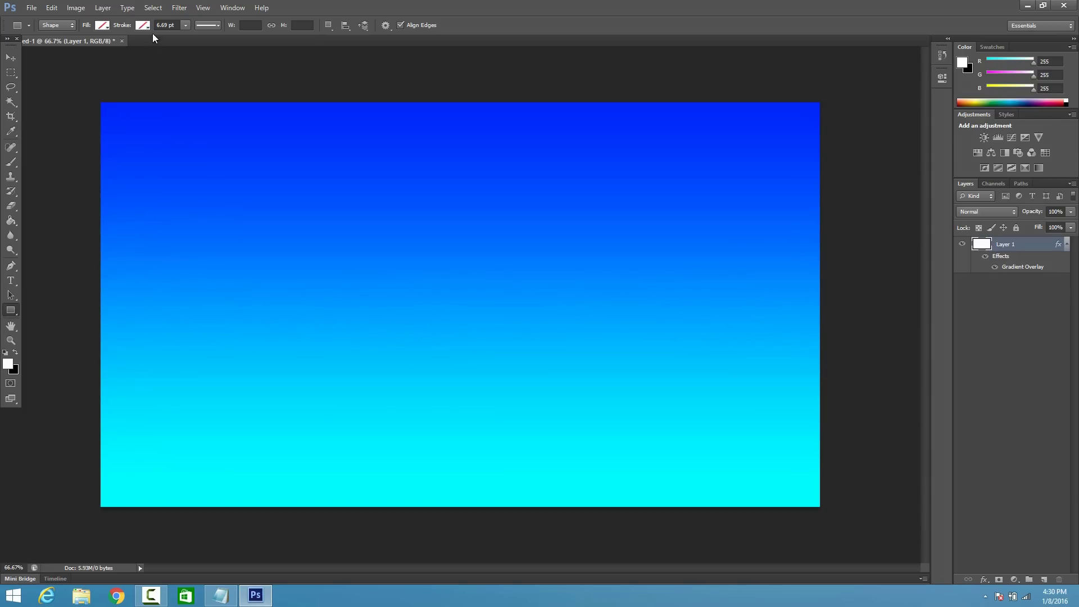
click(147, 28)
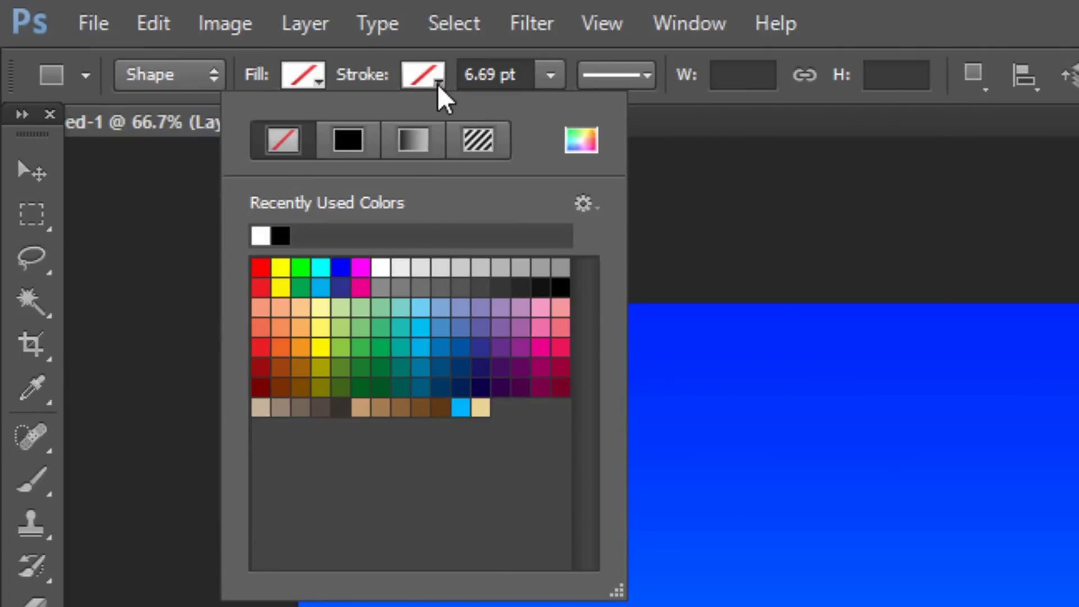
click(261, 228)
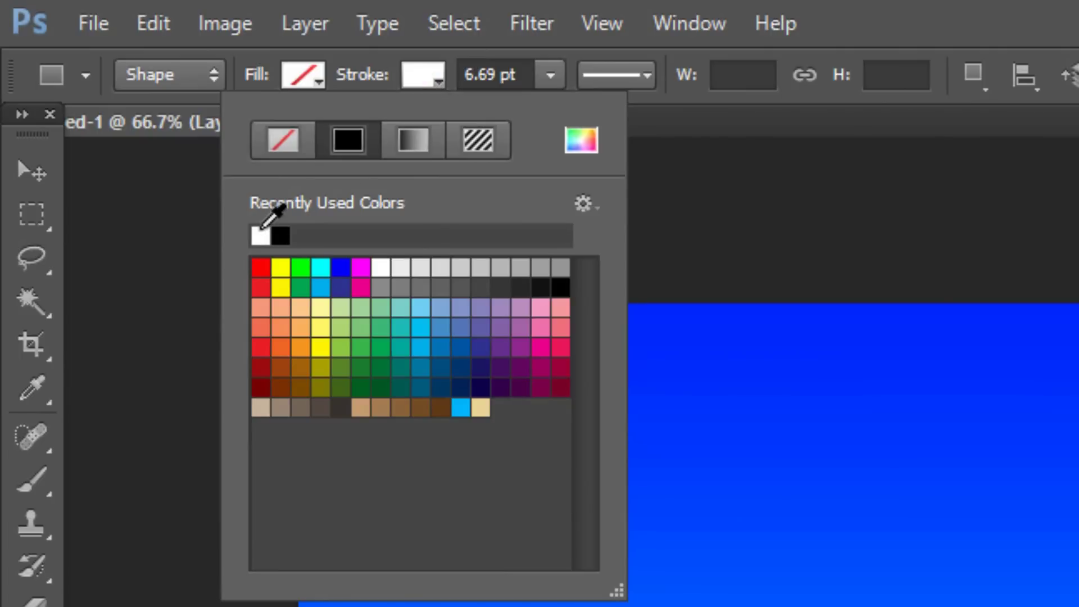
click(517, 75)
click(517, 75)
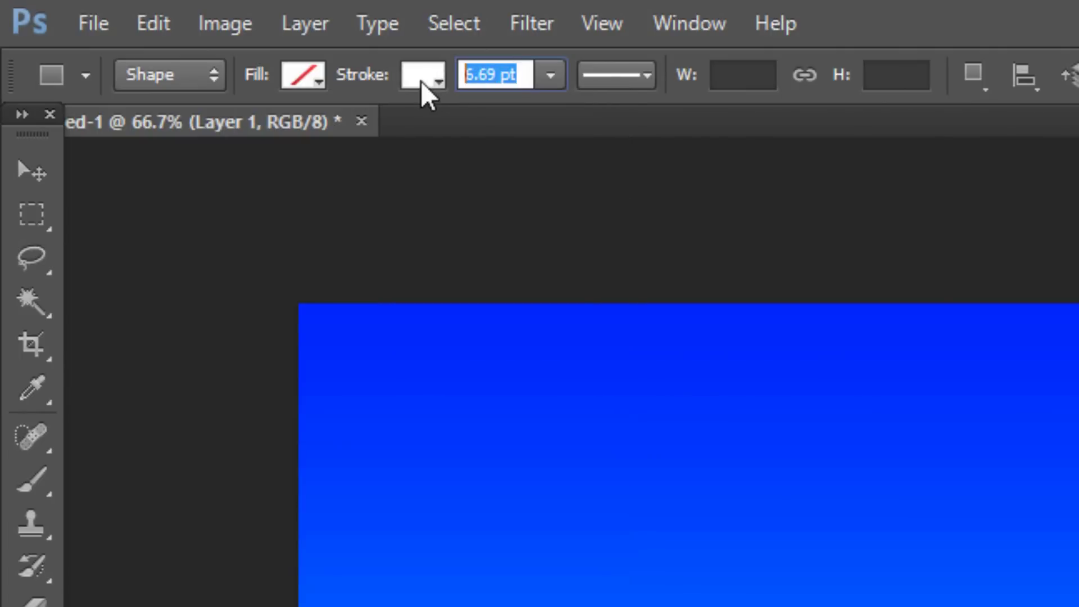
text(6)
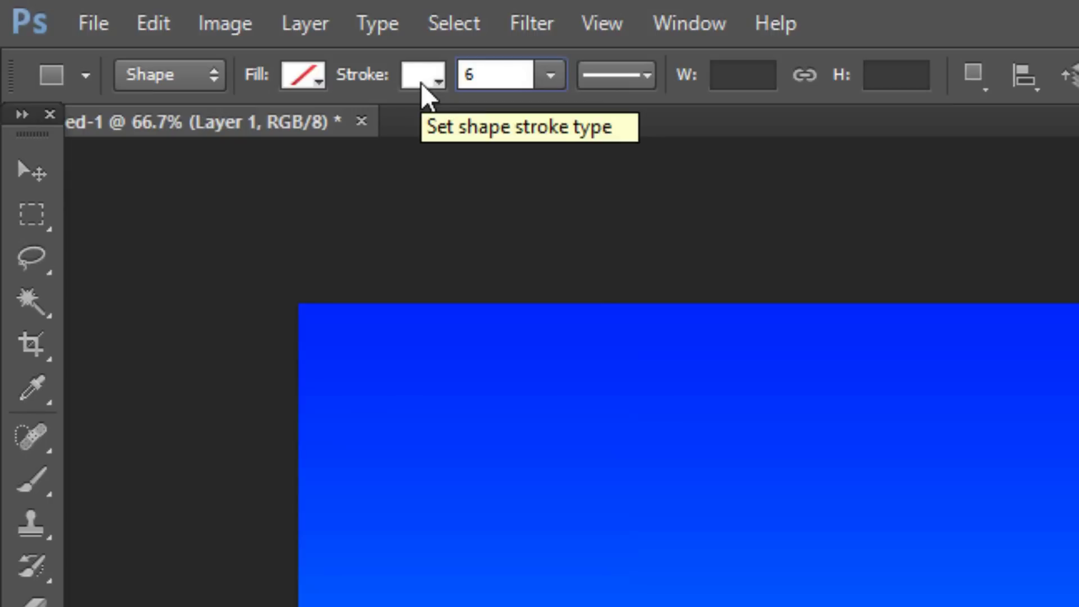
click(308, 79)
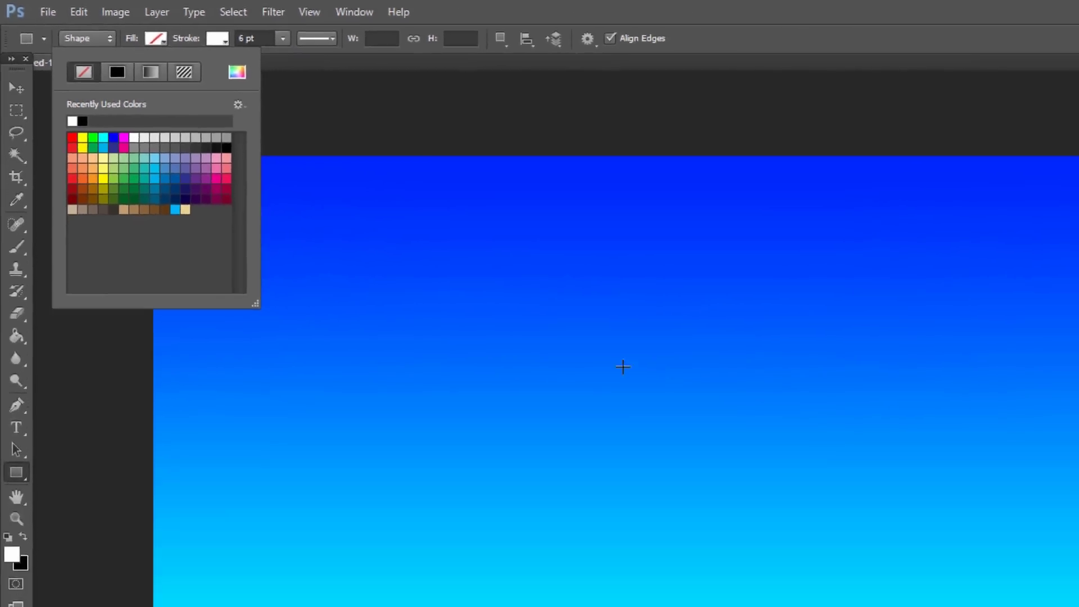
Create a rectangle shape 900 px wide and 506 px high on the gradient canvas.
click(1078, 606)
click(1078, 606)
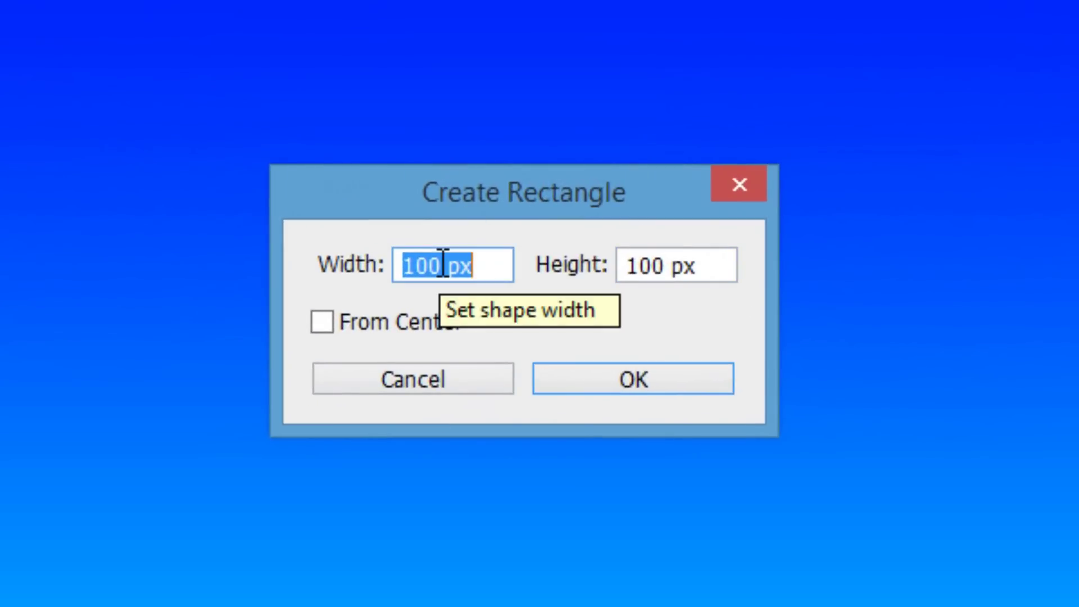
text(900)
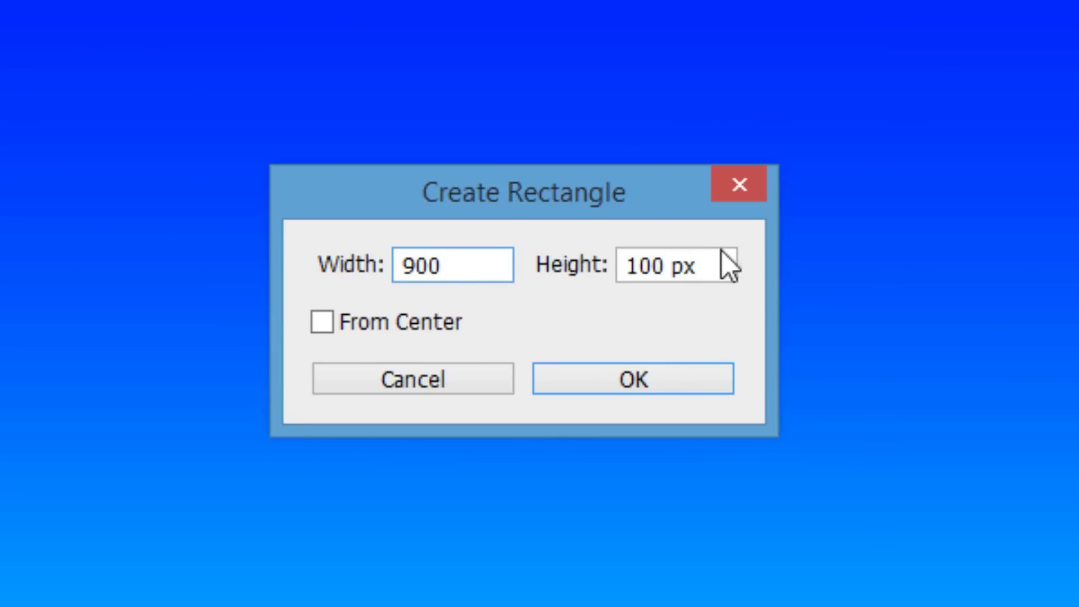
key(Tab)
text(506)
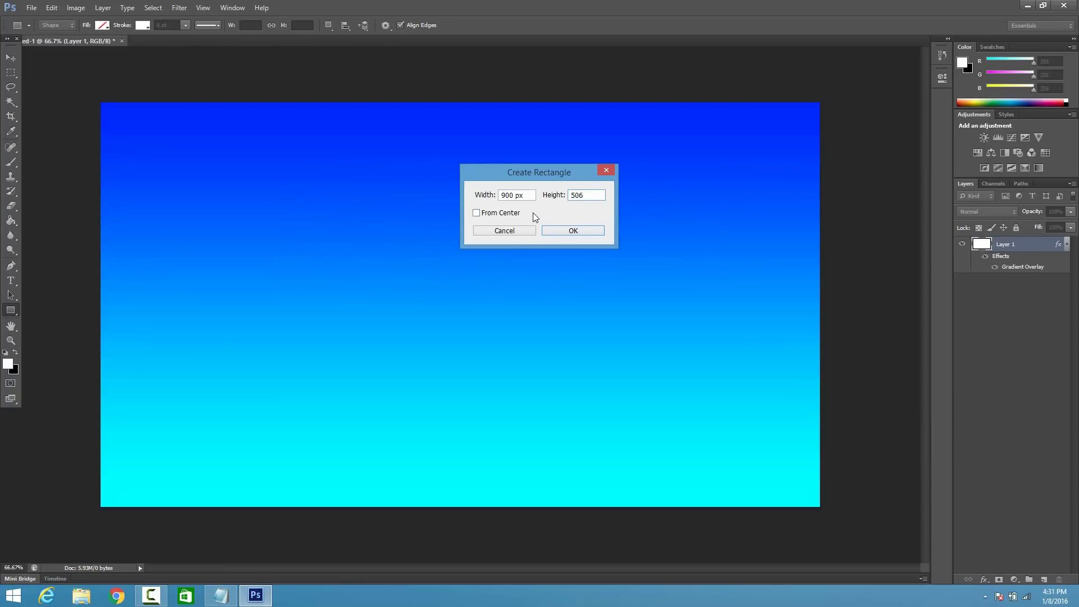
click(505, 216)
click(569, 231)
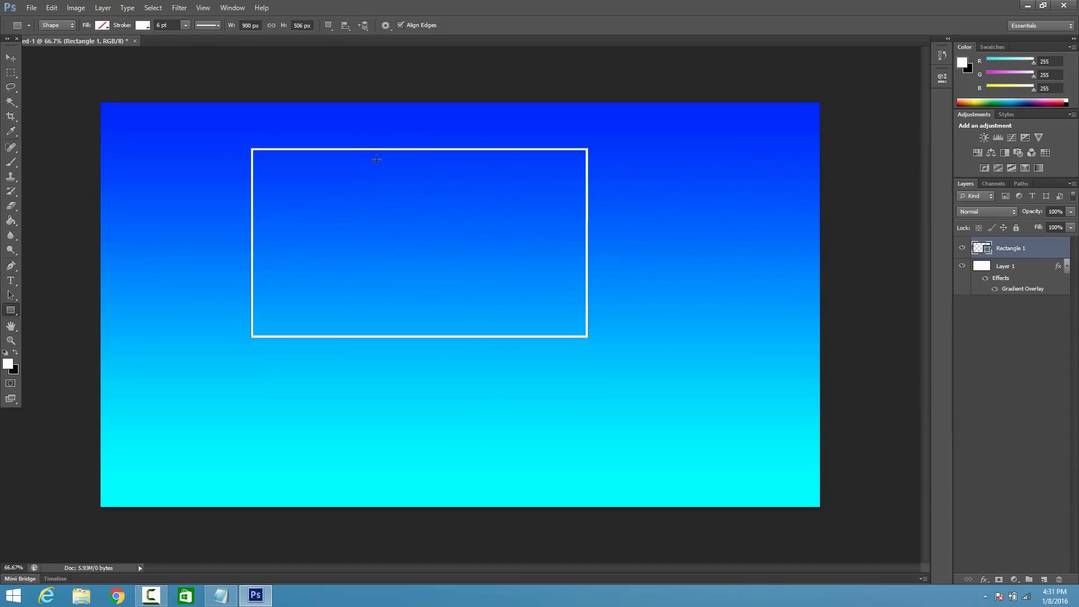
Center the rectangle vertically and horizontally on the whole canvas, then clear the selection.
key(ctrl+a)
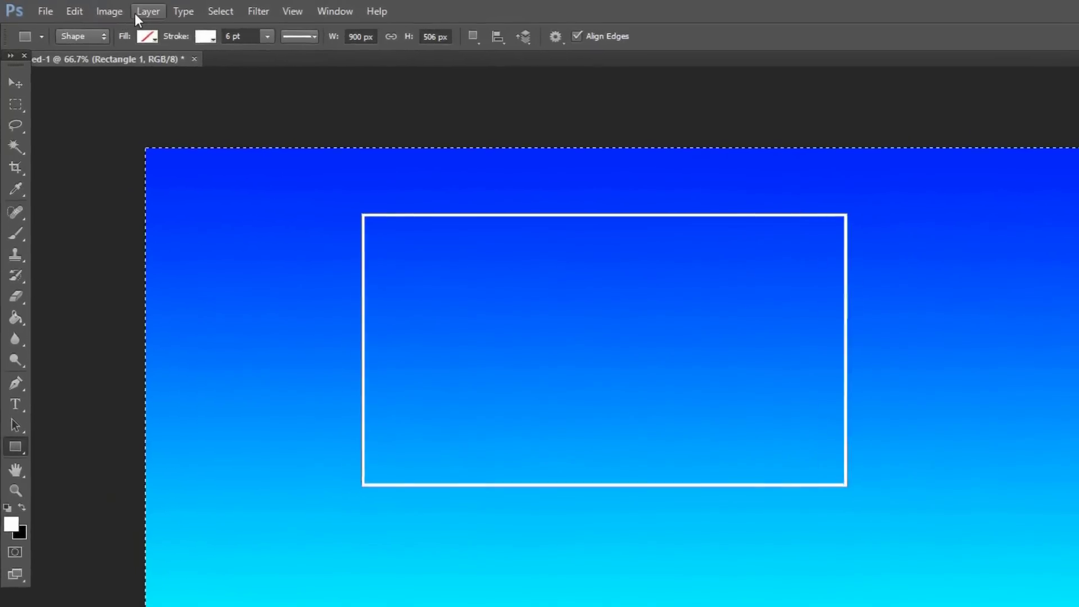
click(102, 7)
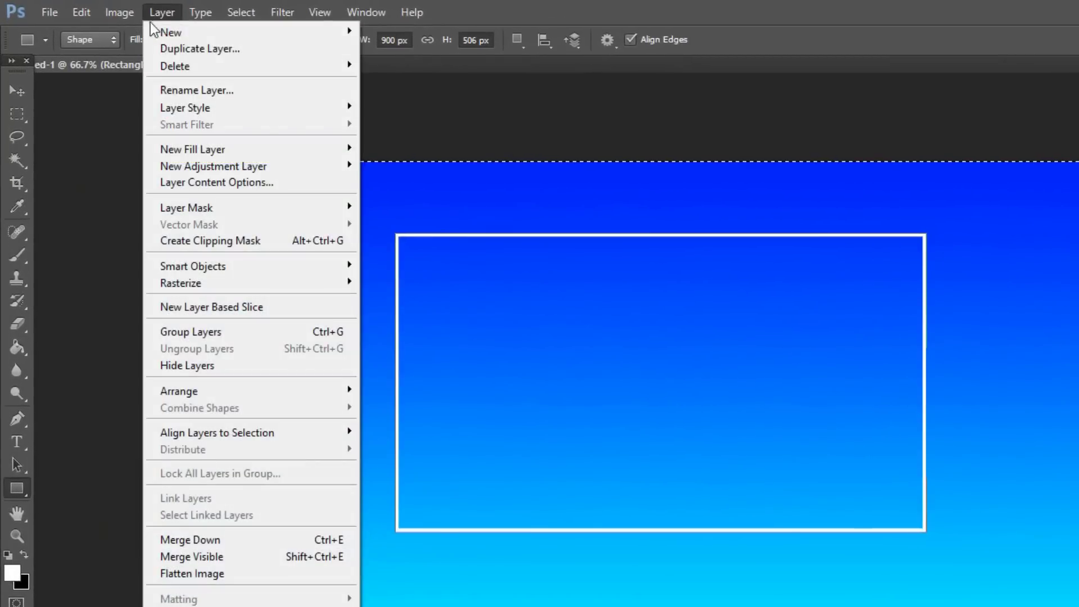
mouse_move(284, 435)
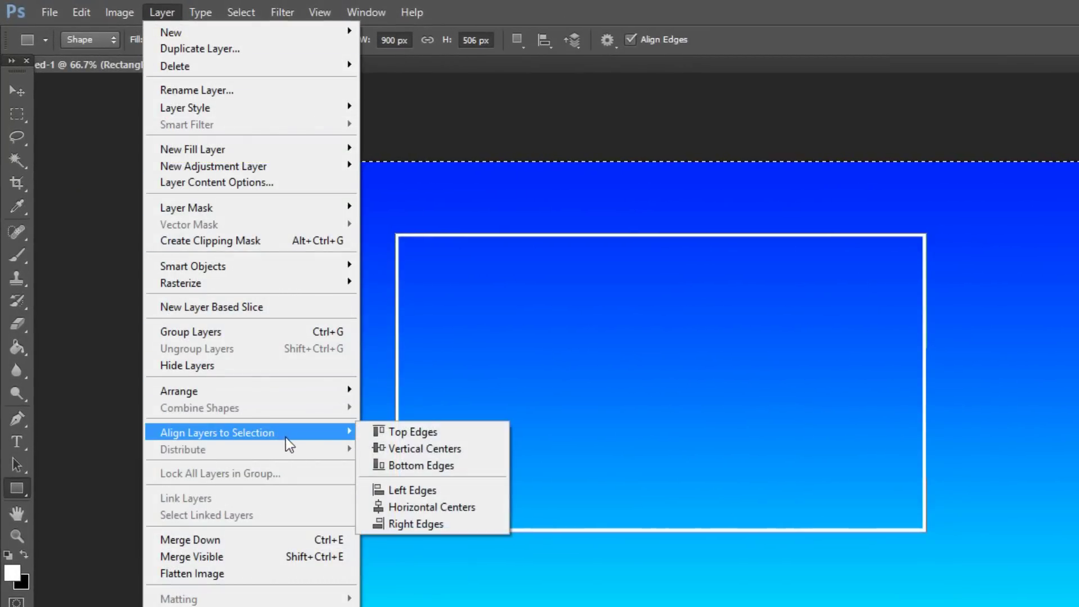
click(392, 449)
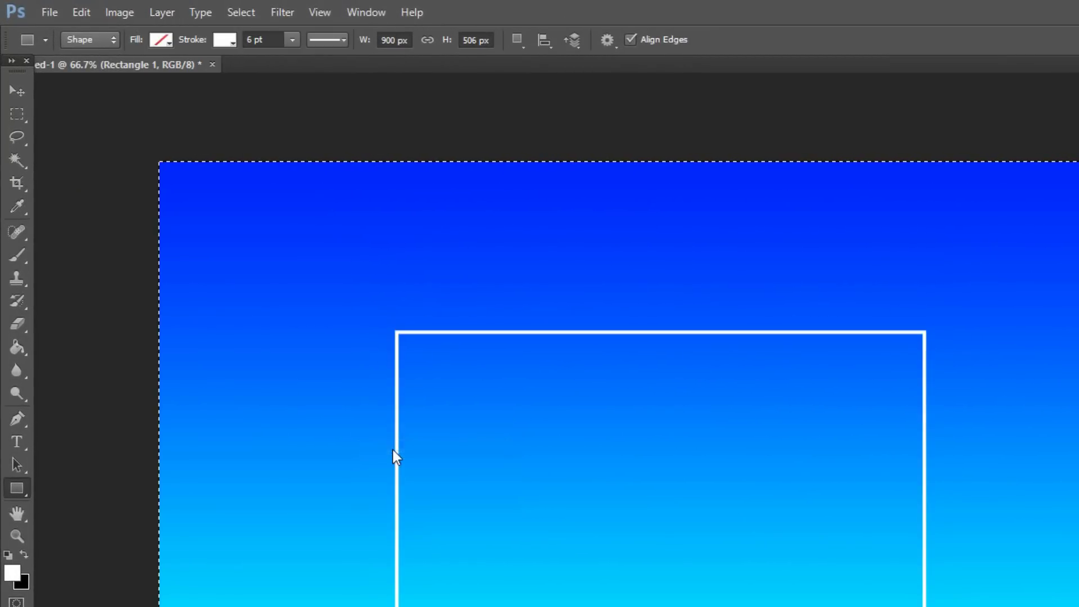
click(166, 15)
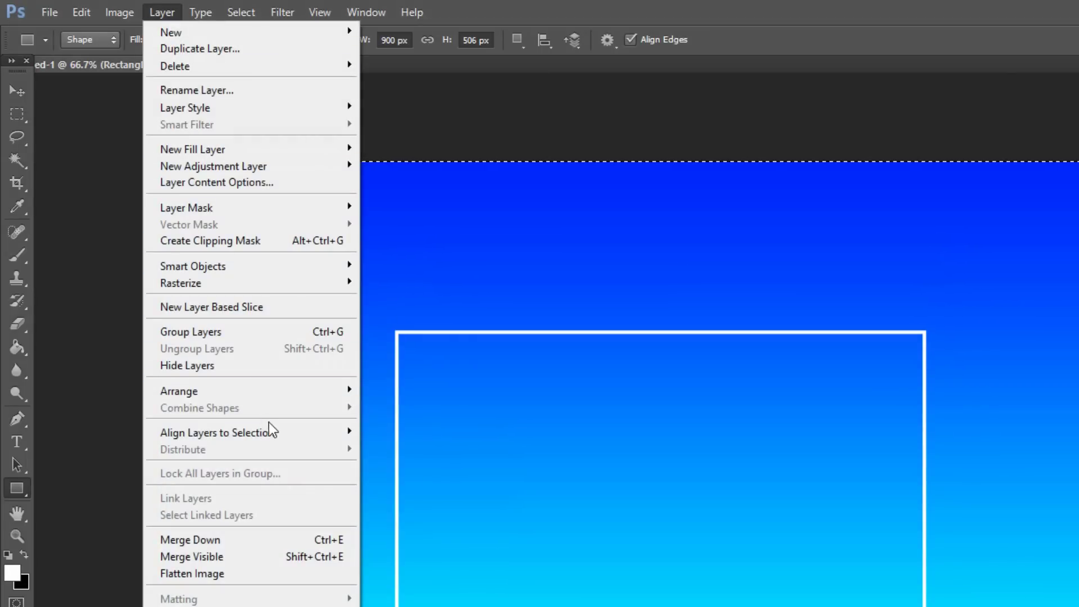
click(404, 509)
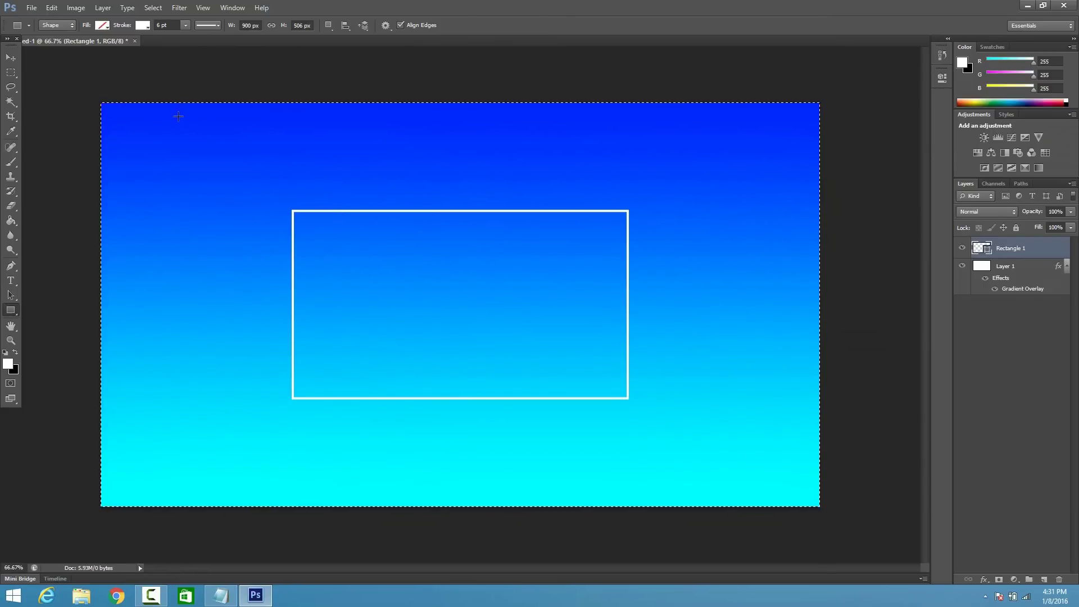
key(ctrl+d)
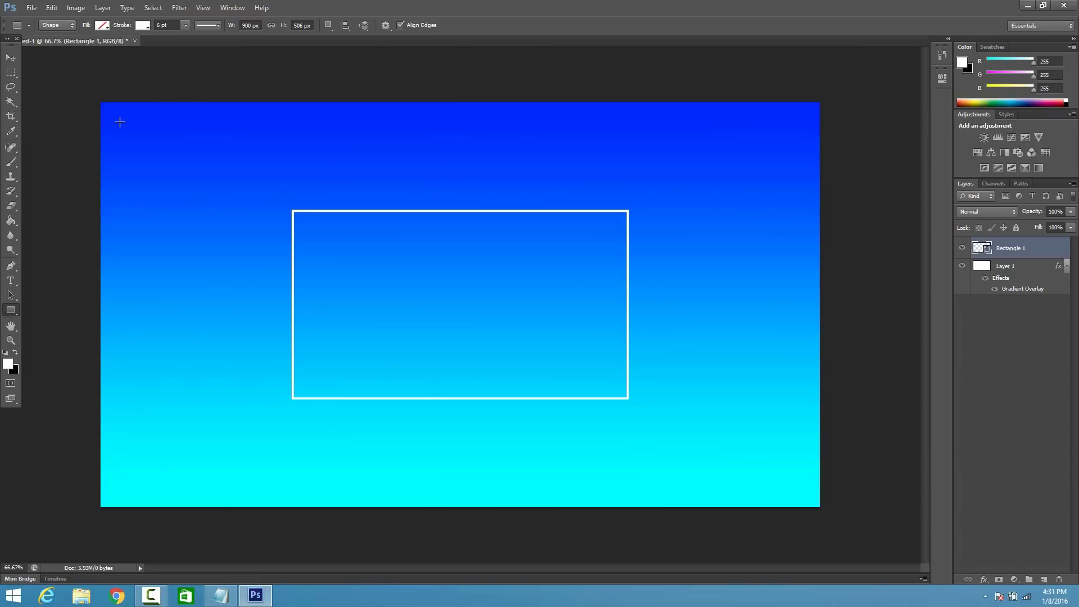
Add the text "Previous Video" near the top of the canvas and move it just above the rectangle.
click(12, 282)
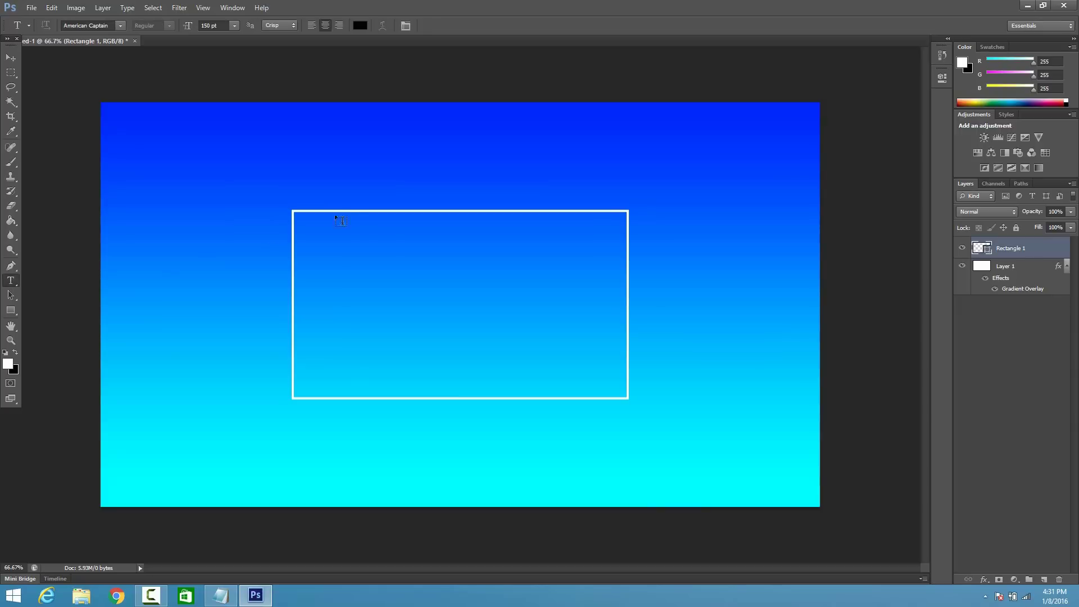
click(393, 145)
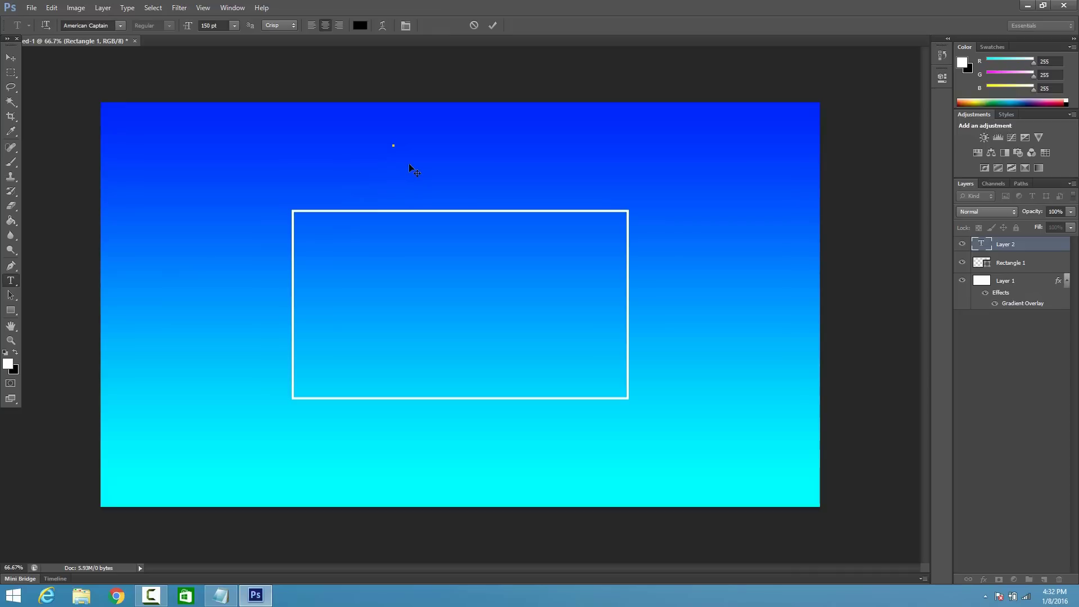
text(PREVIOUS VIDEO)
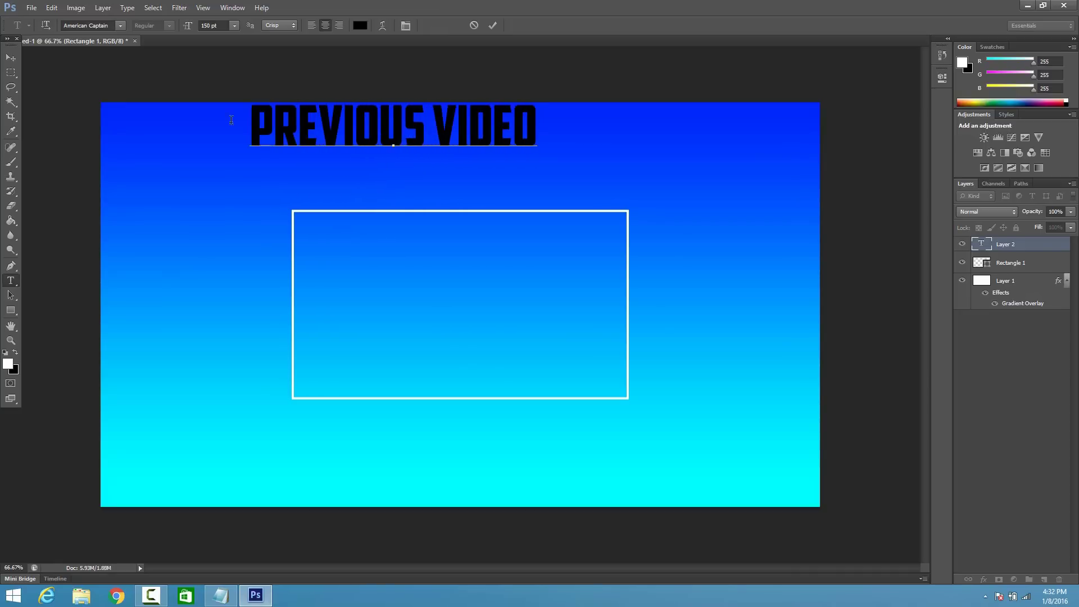
click(11, 58)
drag(332, 134, 361, 169)
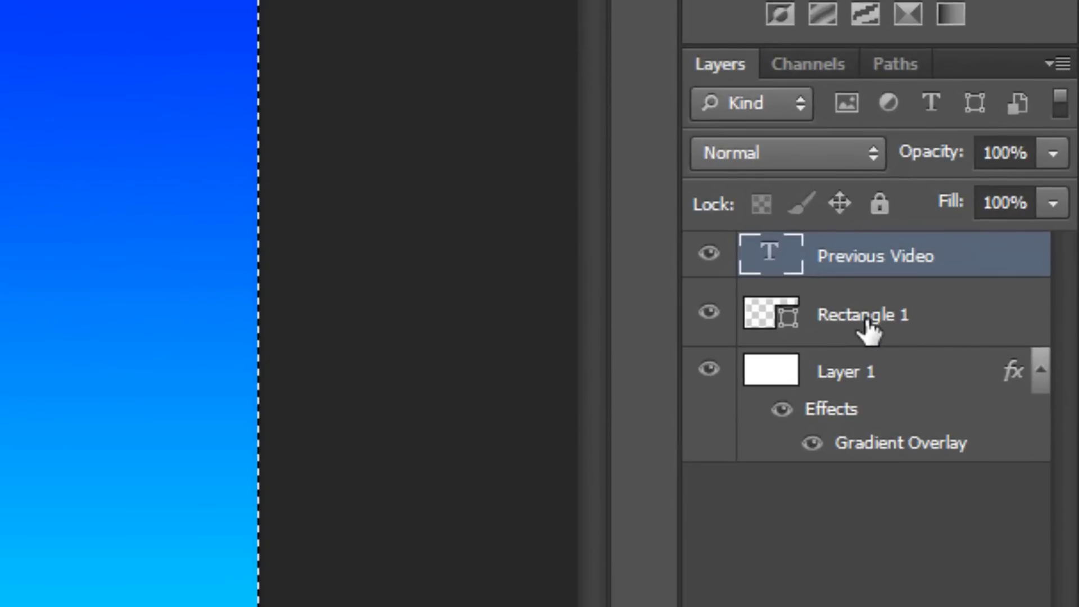
Align the text and rectangle layers to the canvas's horizontal center and clear the selection.
shift+click(869, 332)
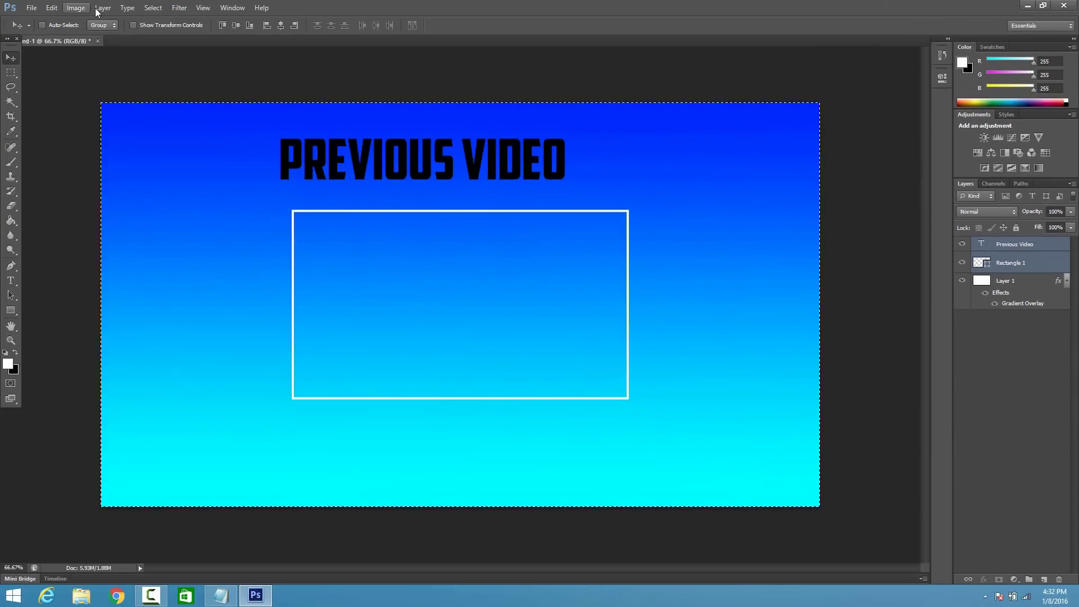
click(102, 8)
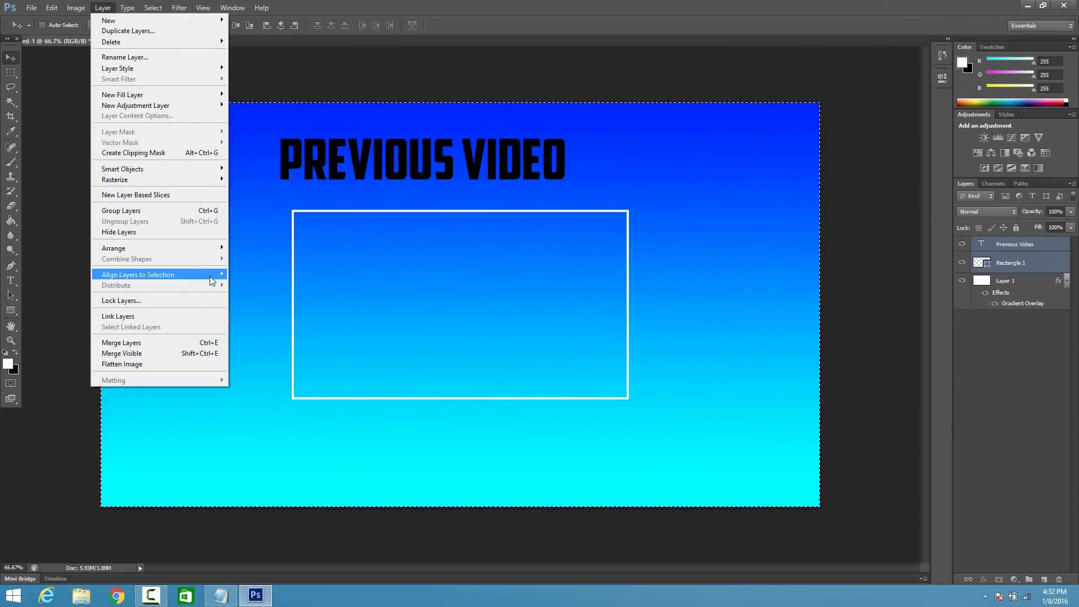
mouse_move(213, 281)
click(274, 298)
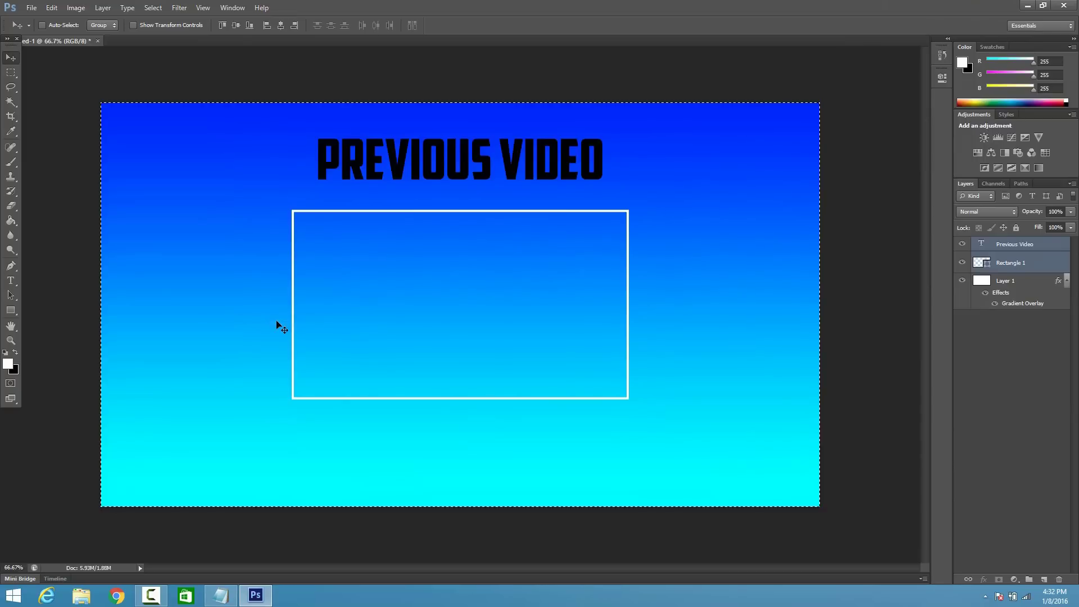
key(ctrl+d)
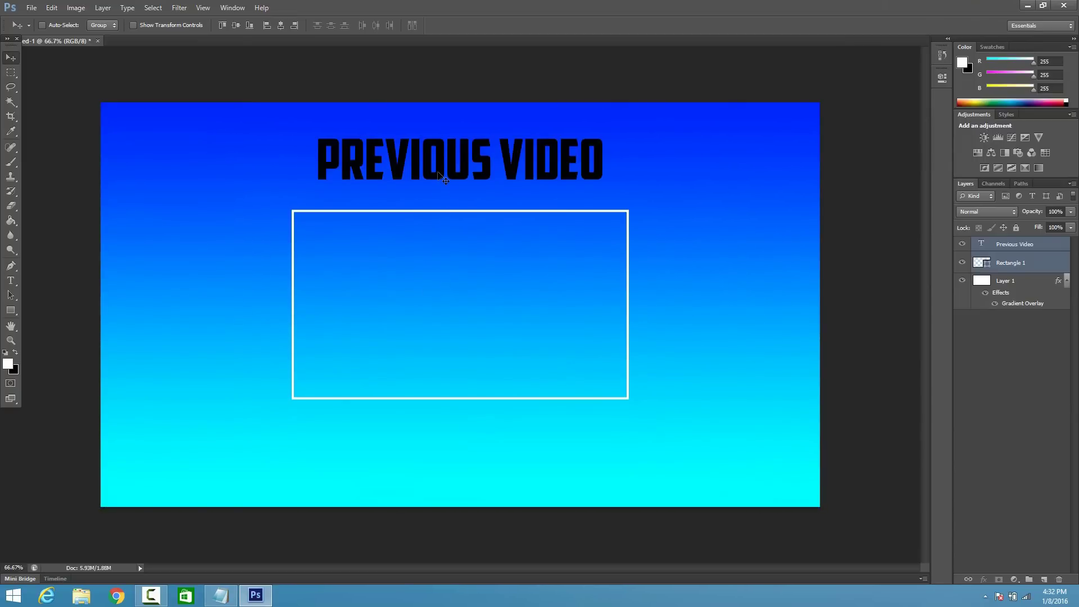
Add a white Color Overlay to the "Previous Video" text layer.
click(1010, 250)
right_click(1009, 249)
click(949, 176)
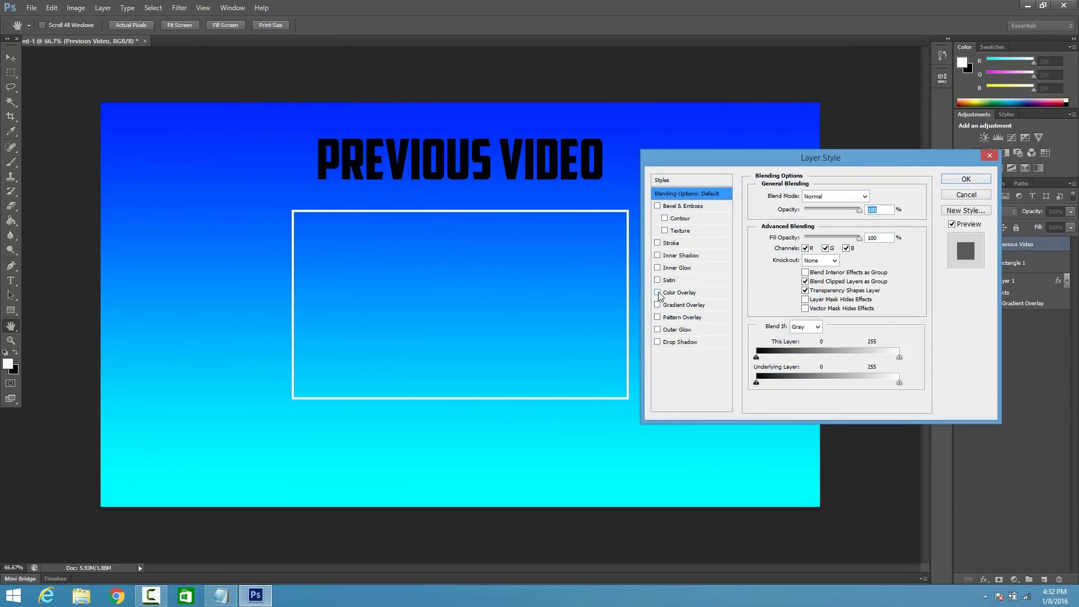
click(657, 292)
click(685, 293)
click(874, 197)
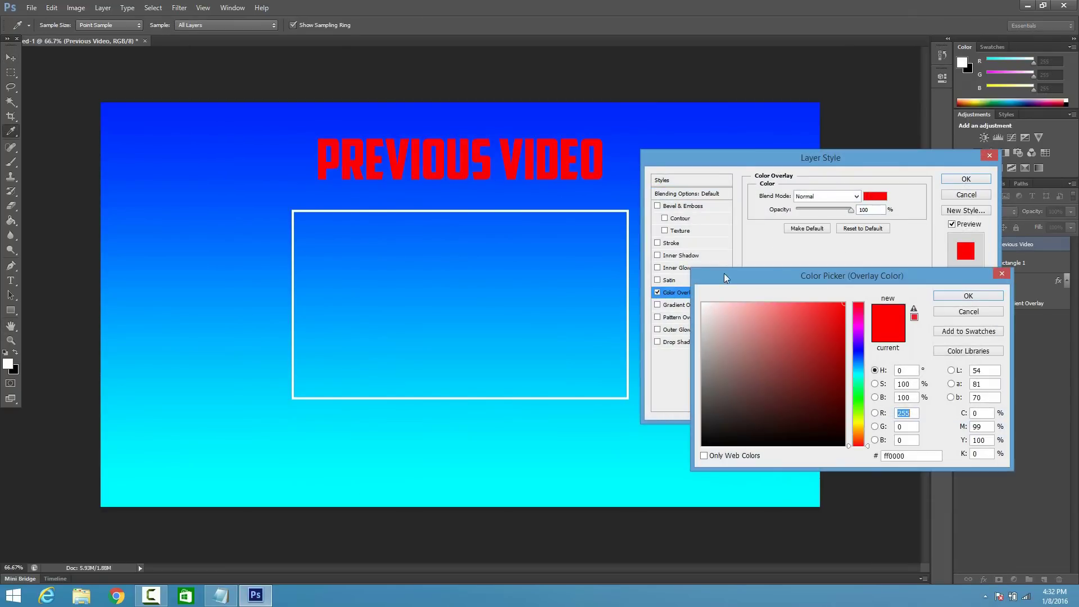
drag(727, 313, 701, 302)
click(968, 296)
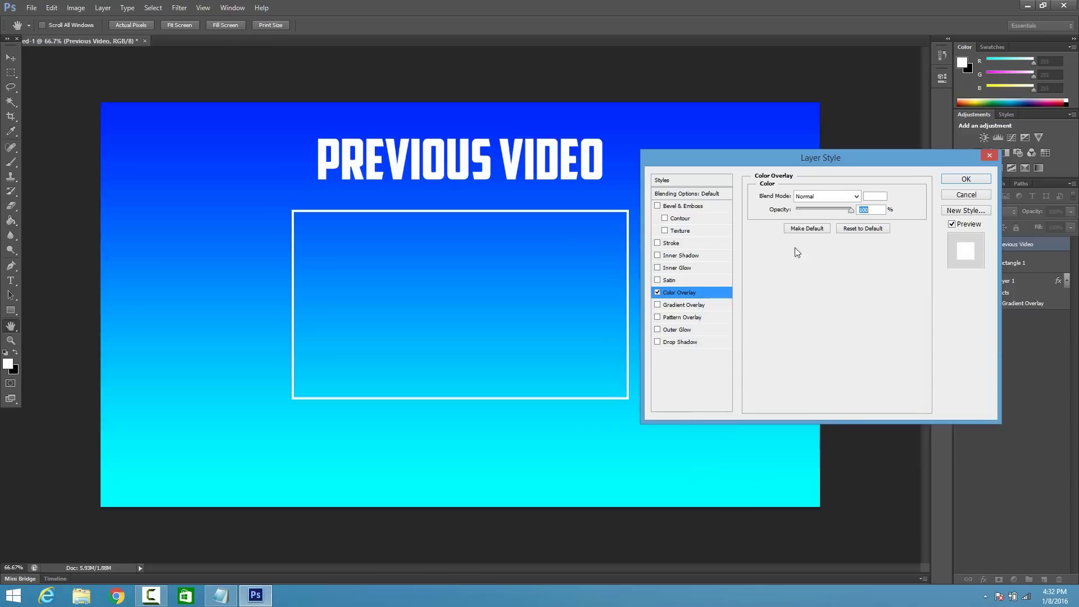
Enable the Stroke and Drop Shadow effects on the text layer and apply the layer style.
click(657, 242)
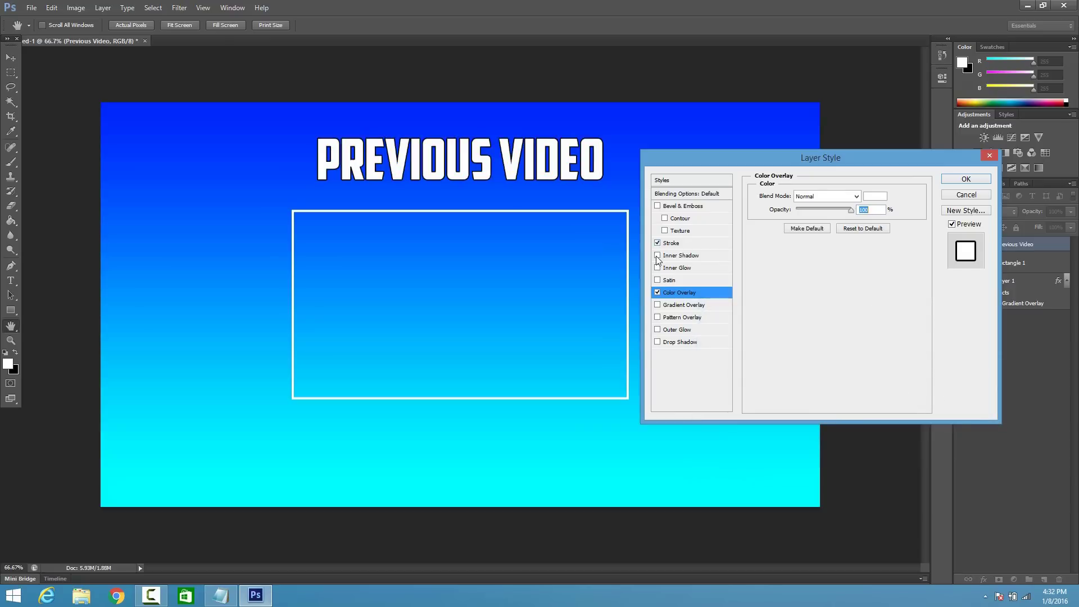
click(658, 342)
click(966, 179)
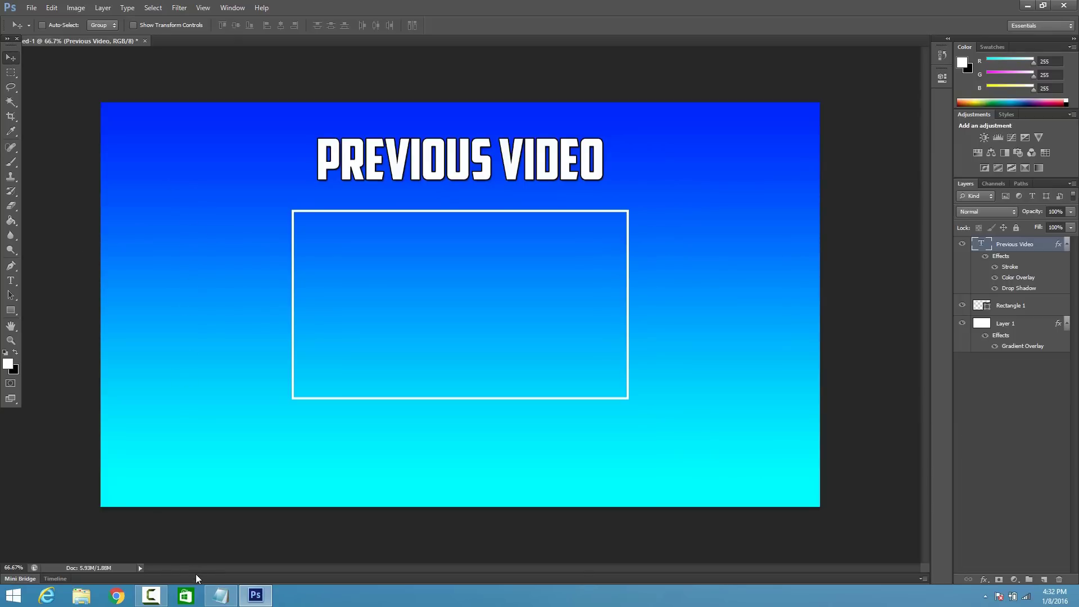
Switch to Chrome and search Google Images for "twitter logo png".
click(122, 601)
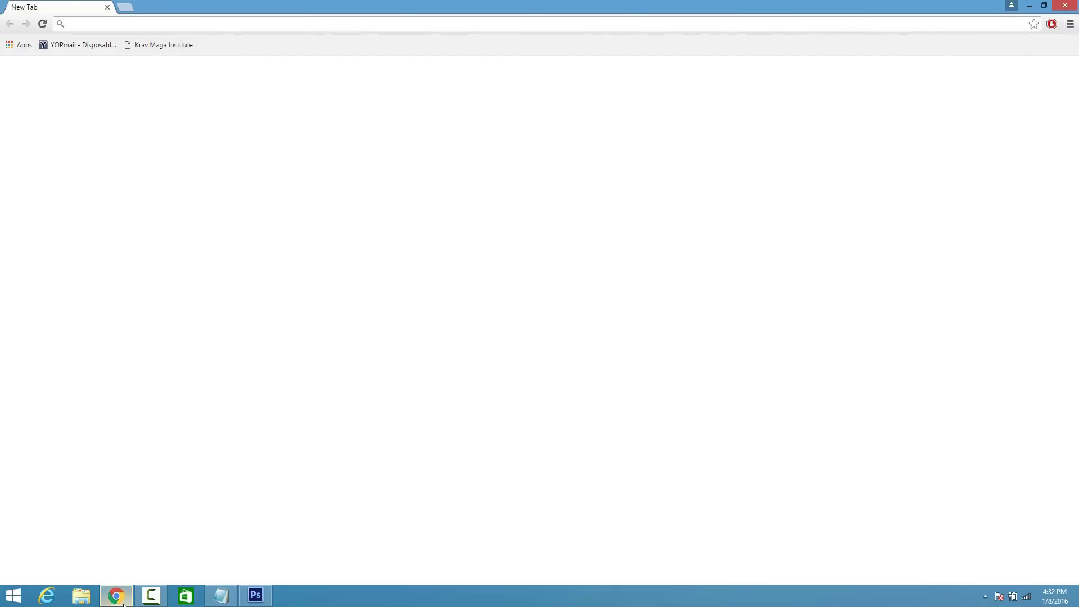
text(twitter )
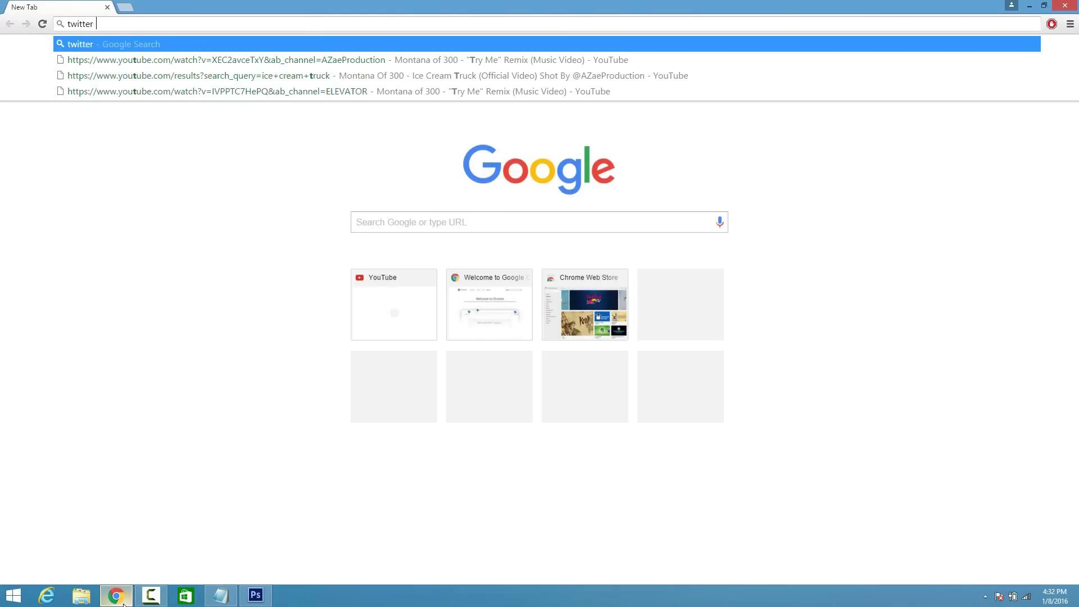
text(logo png)
key(Return)
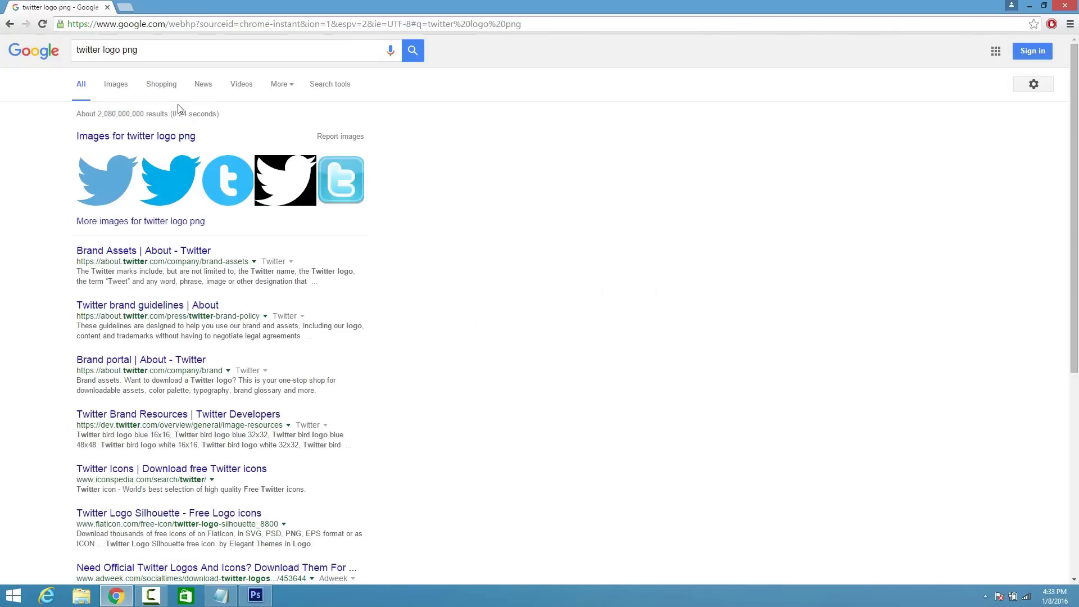
click(114, 88)
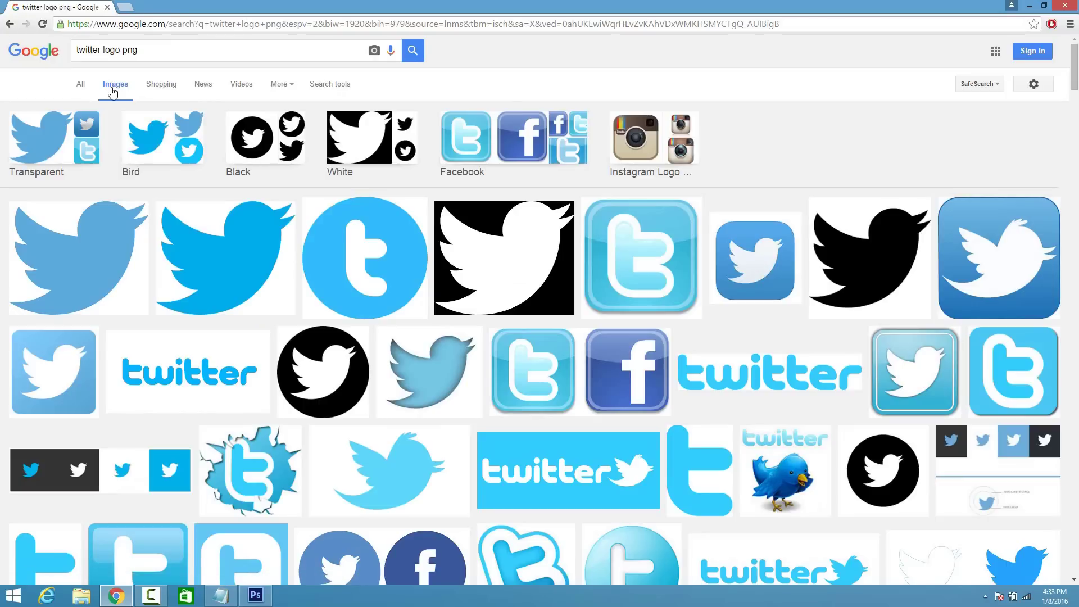
Narrow the image results to Transparent and open the rounded blue icon with the silver bird at full size.
click(106, 140)
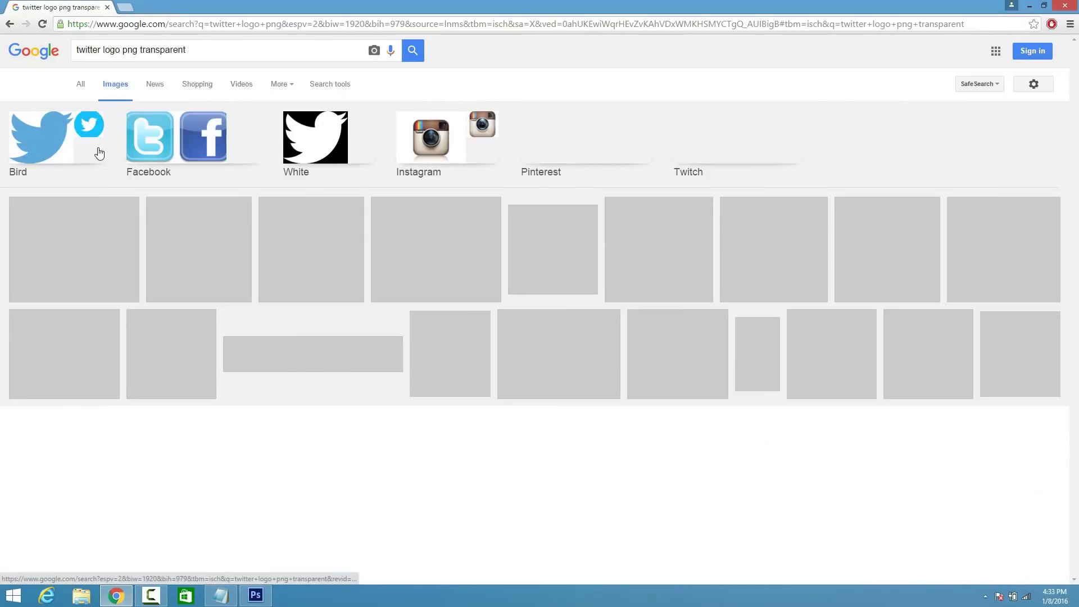
click(207, 261)
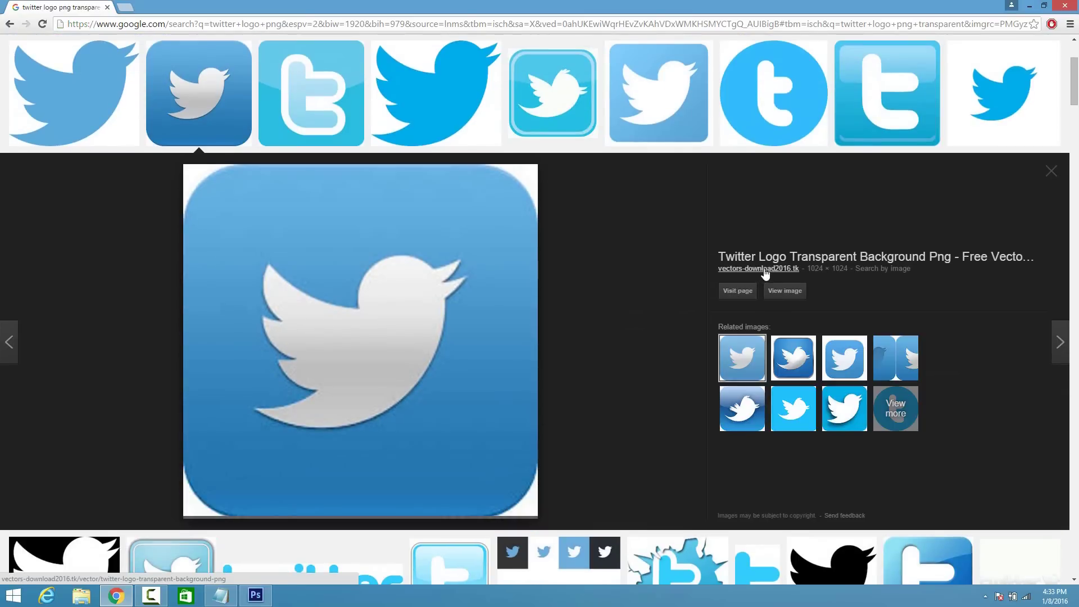
click(787, 291)
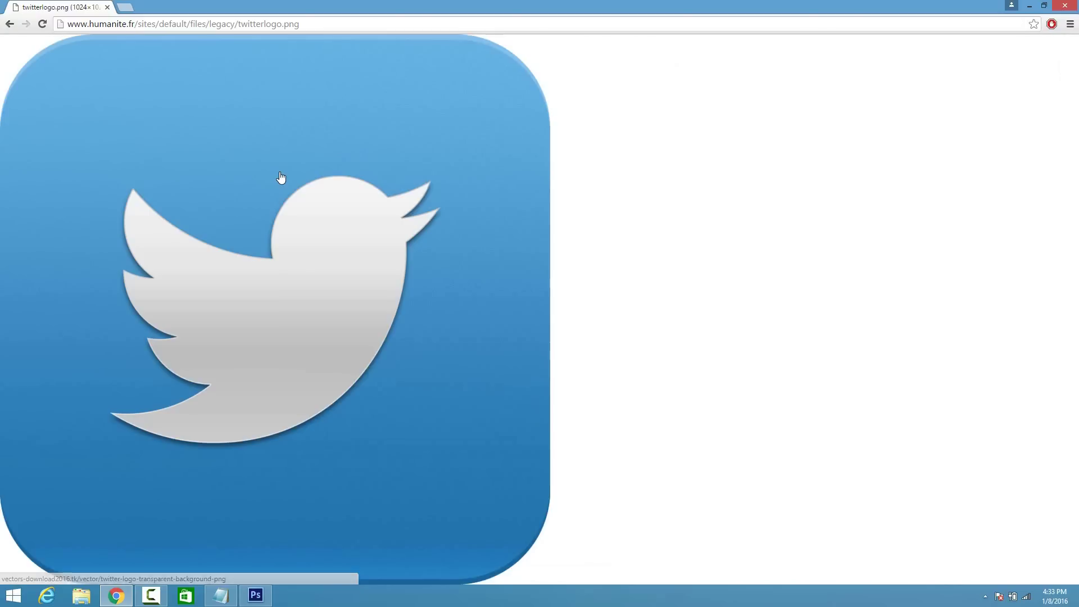
Save the Twitter logo image to the Desktop as the PNG file twitterlogo.
right_click(281, 172)
click(288, 193)
click(57, 79)
click(156, 246)
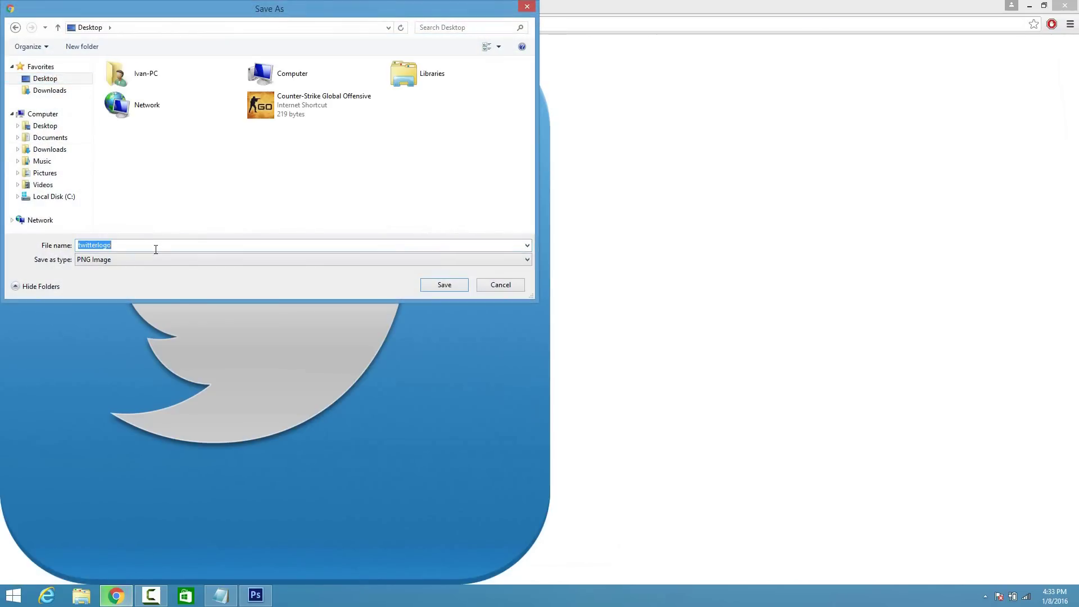
click(439, 288)
Switch back to Photoshop and place the twitterlogo image from the Desktop into the document.
click(256, 595)
click(31, 7)
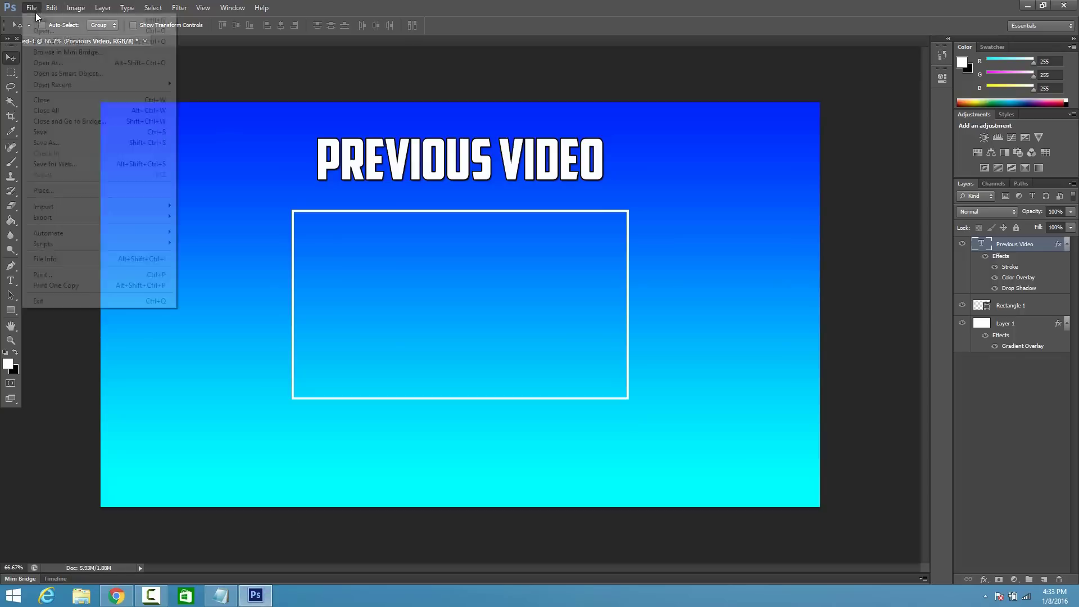
click(44, 191)
click(488, 340)
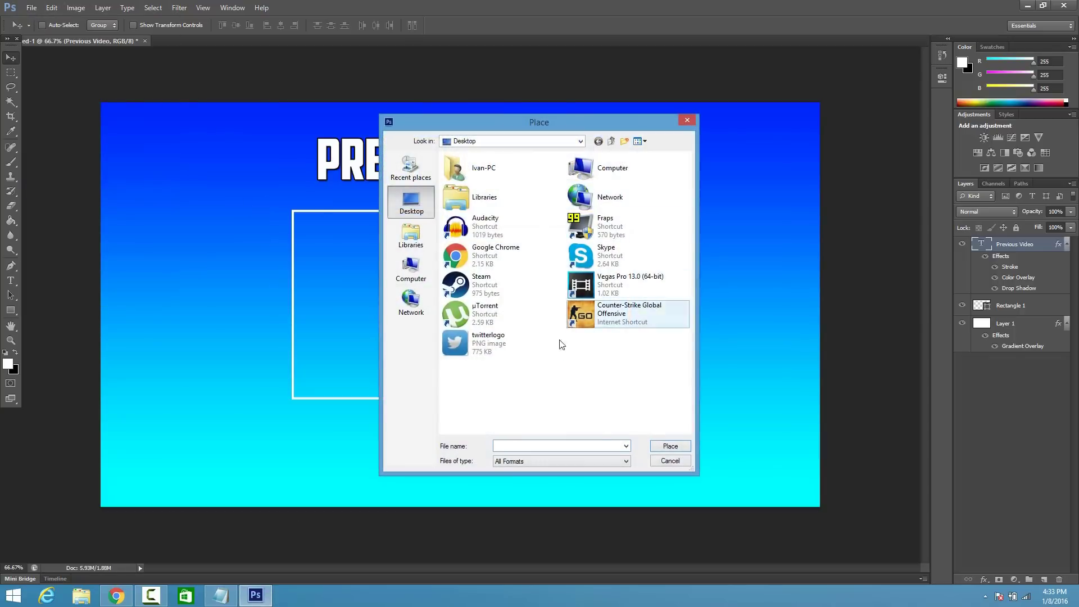
click(670, 447)
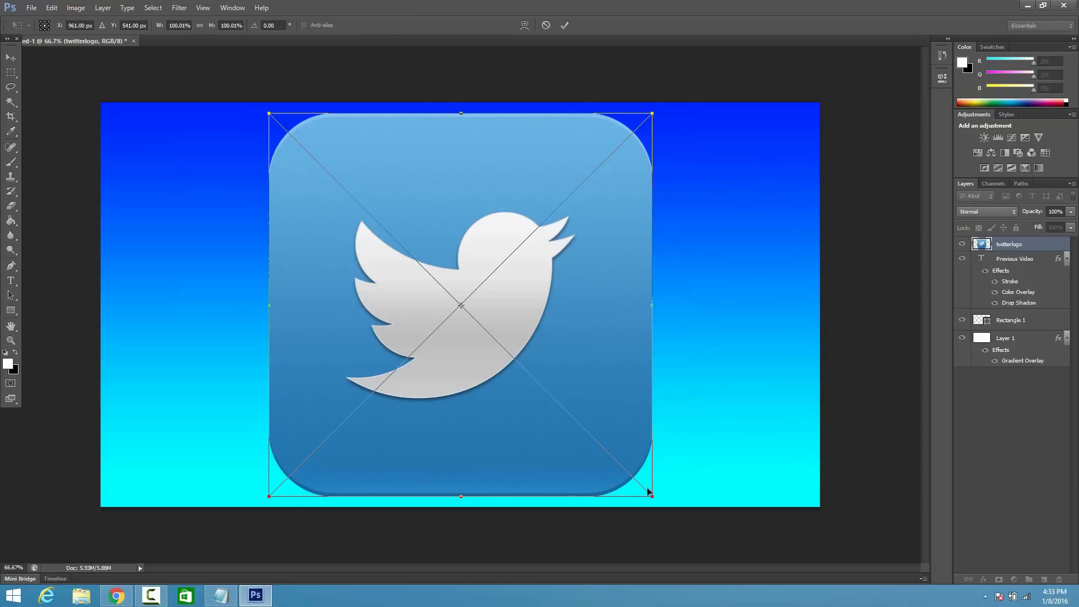
drag(655, 499, 146, 227)
key(Return)
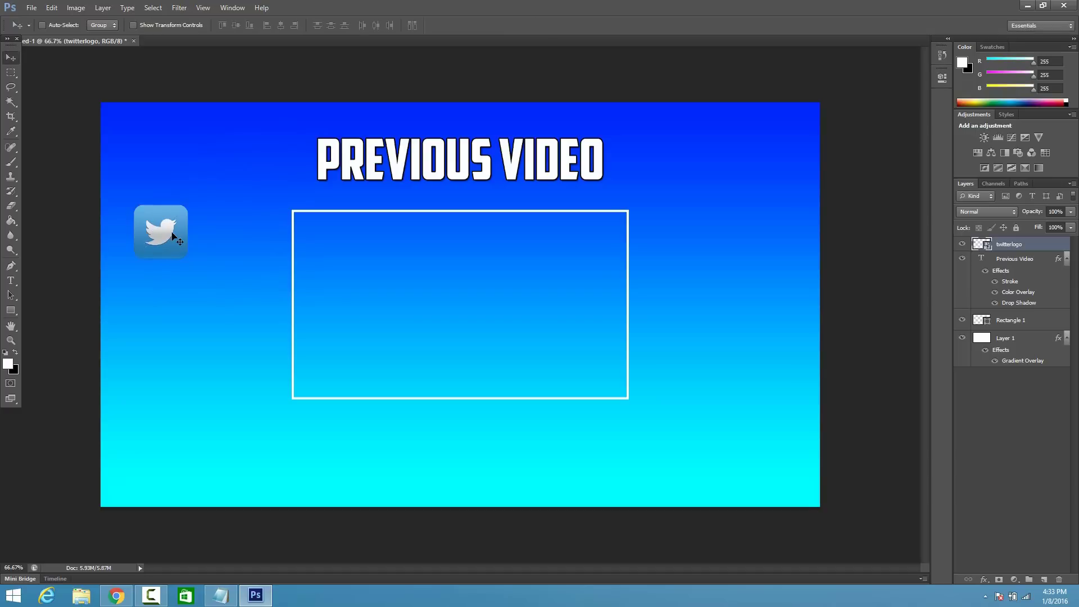
click(10, 283)
click(147, 302)
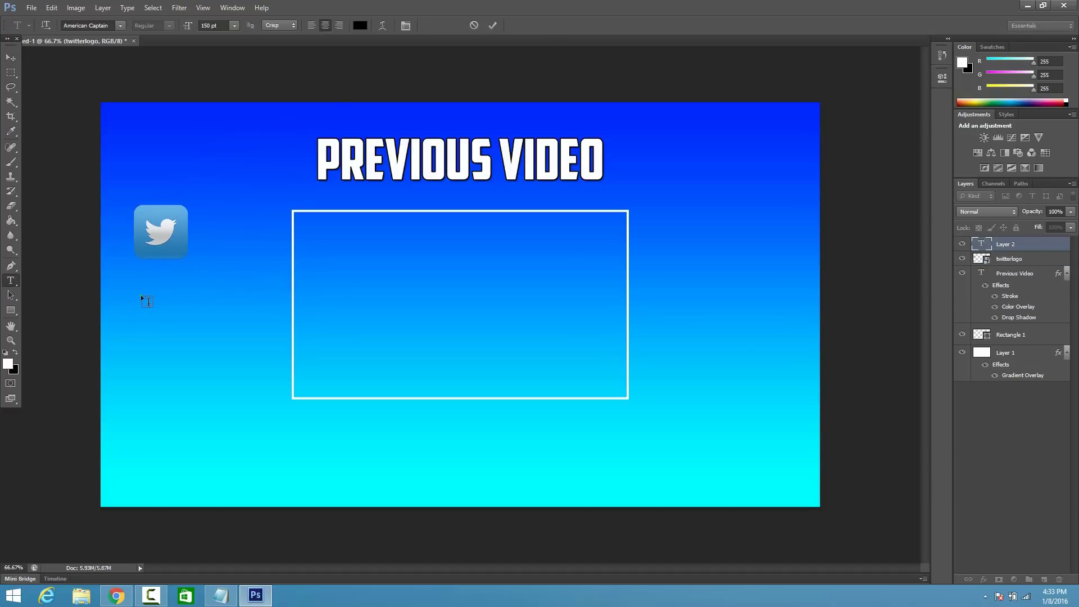
text(@CROATCODE)
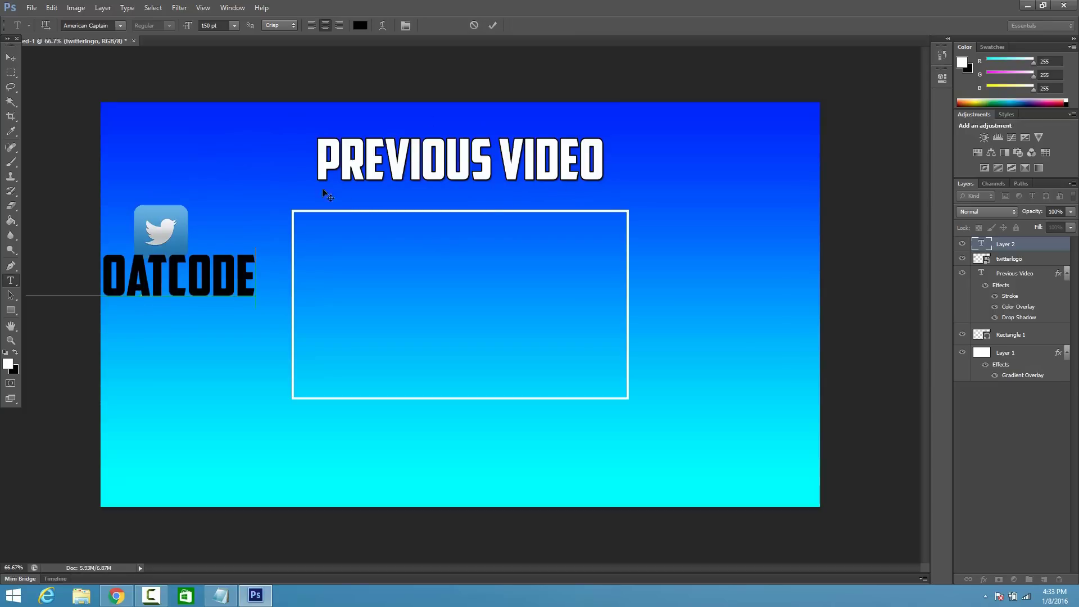
drag(250, 282, 26, 281)
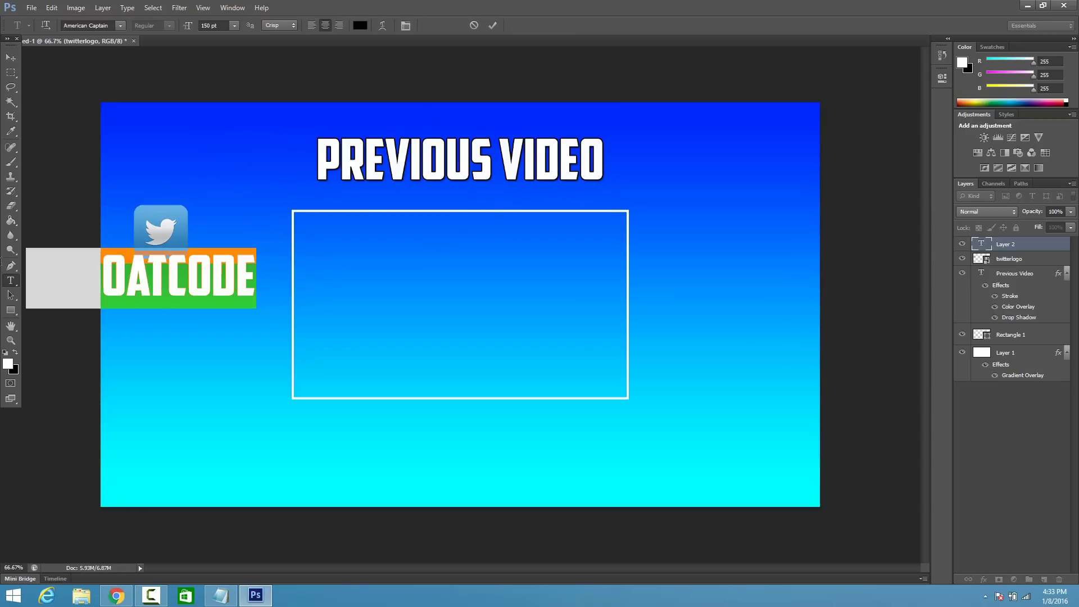
click(210, 26)
click(188, 27)
text(50)
key(Return)
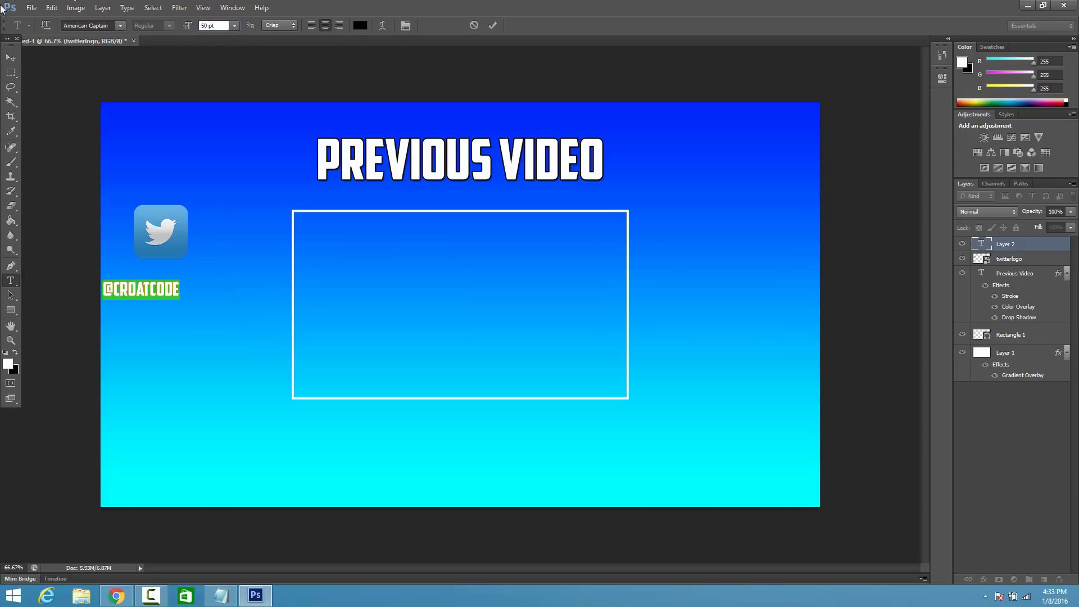
click(14, 59)
drag(153, 296, 172, 274)
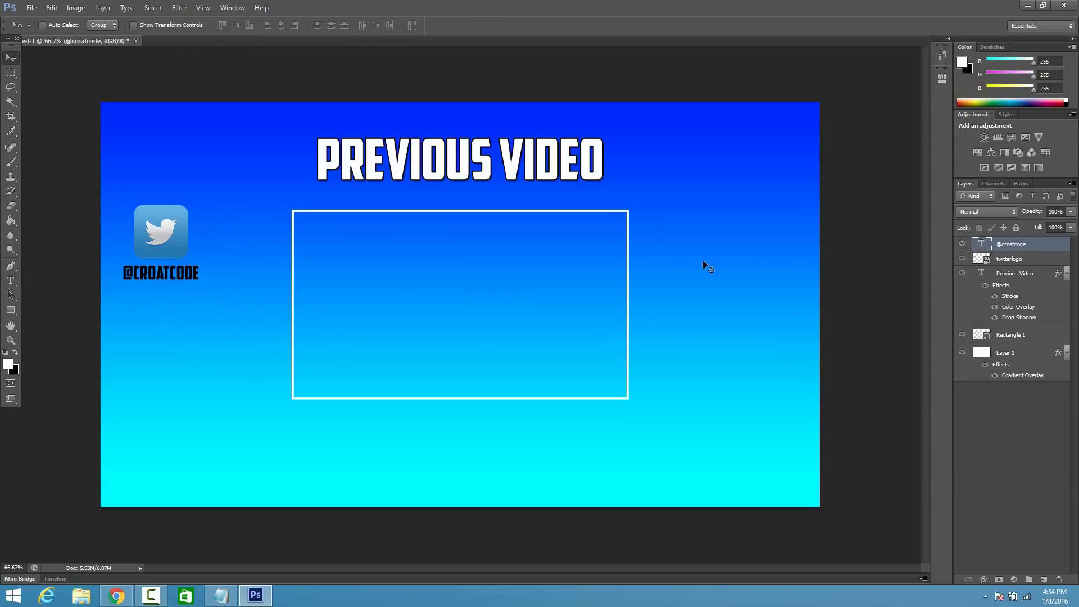
right_click(1013, 253)
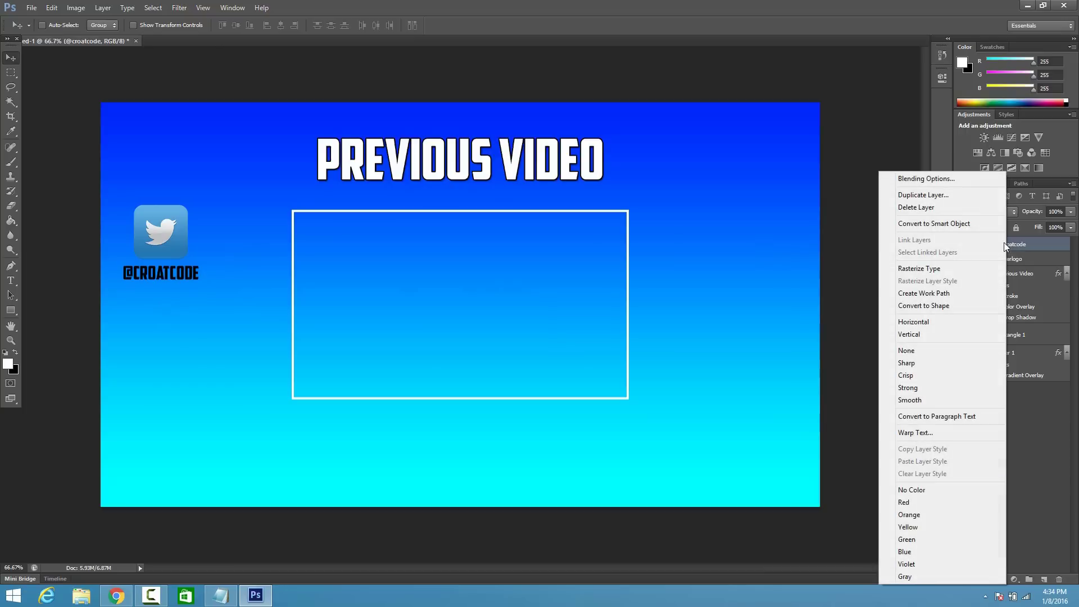
click(946, 177)
click(669, 293)
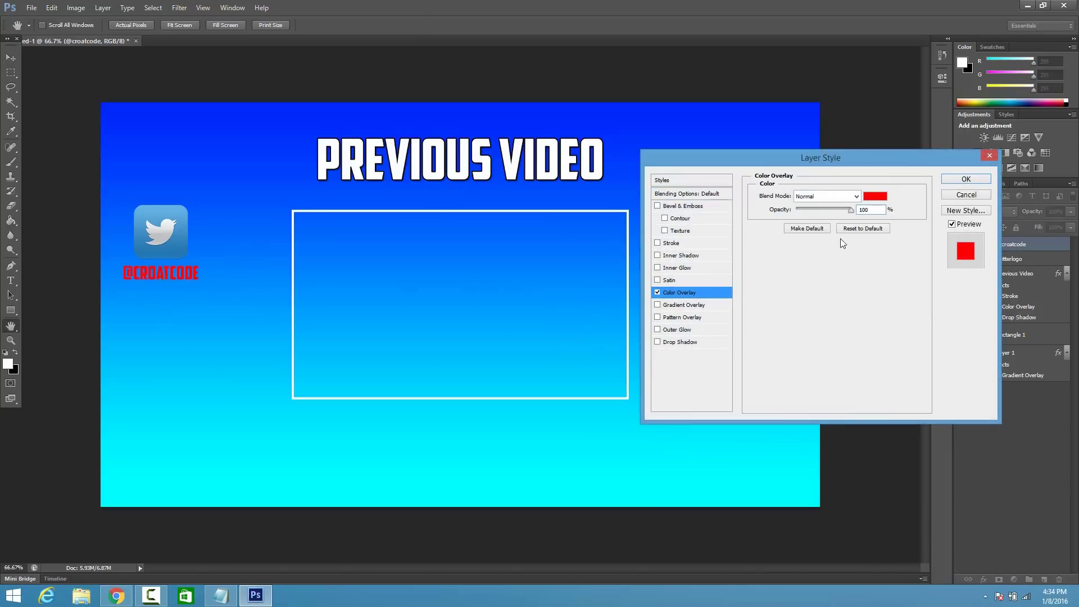
click(875, 196)
drag(723, 321, 702, 304)
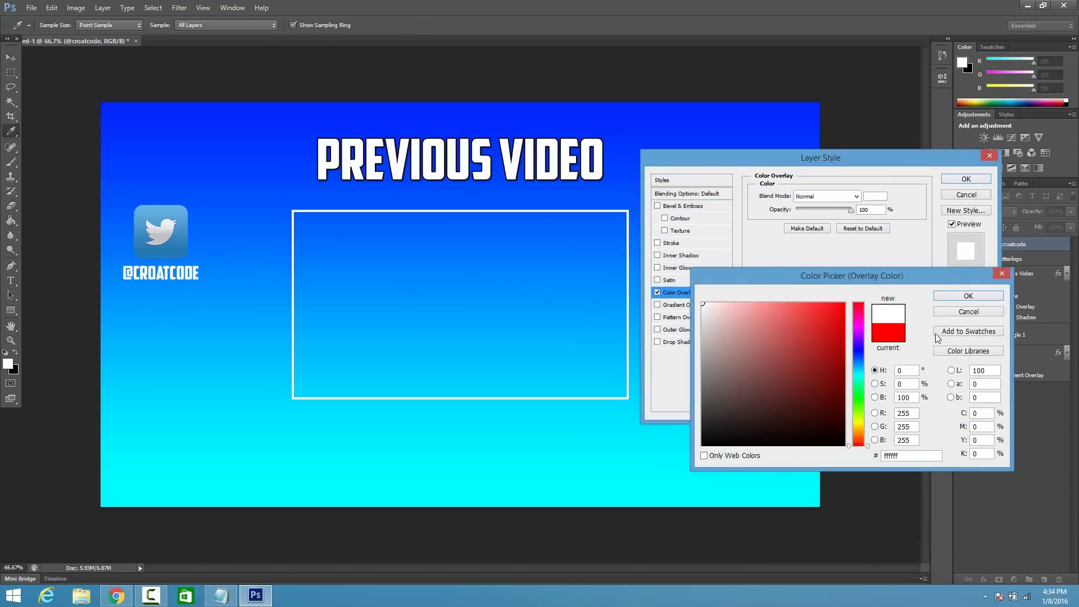
click(959, 299)
click(658, 242)
click(657, 343)
click(965, 179)
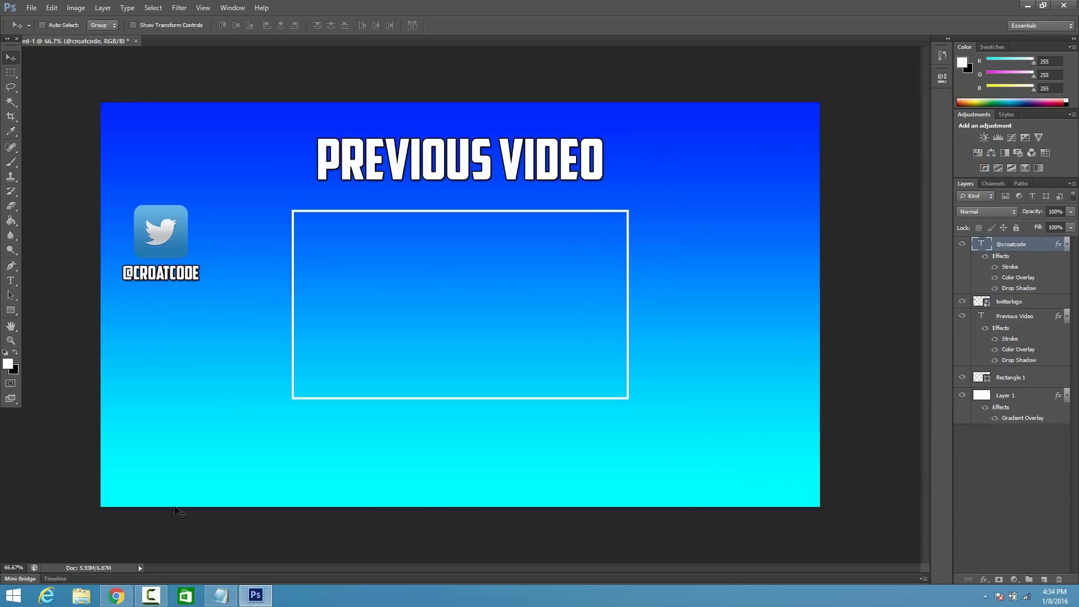
Switch to Chrome and search Google Images for "twitch logo transparent png".
click(117, 595)
click(194, 24)
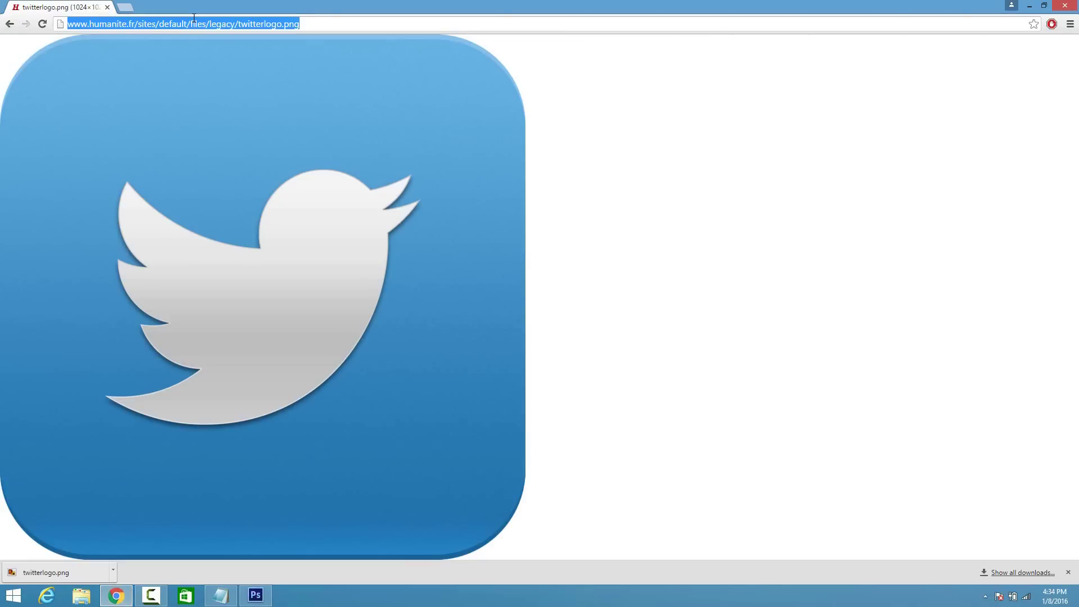
text(twitch )
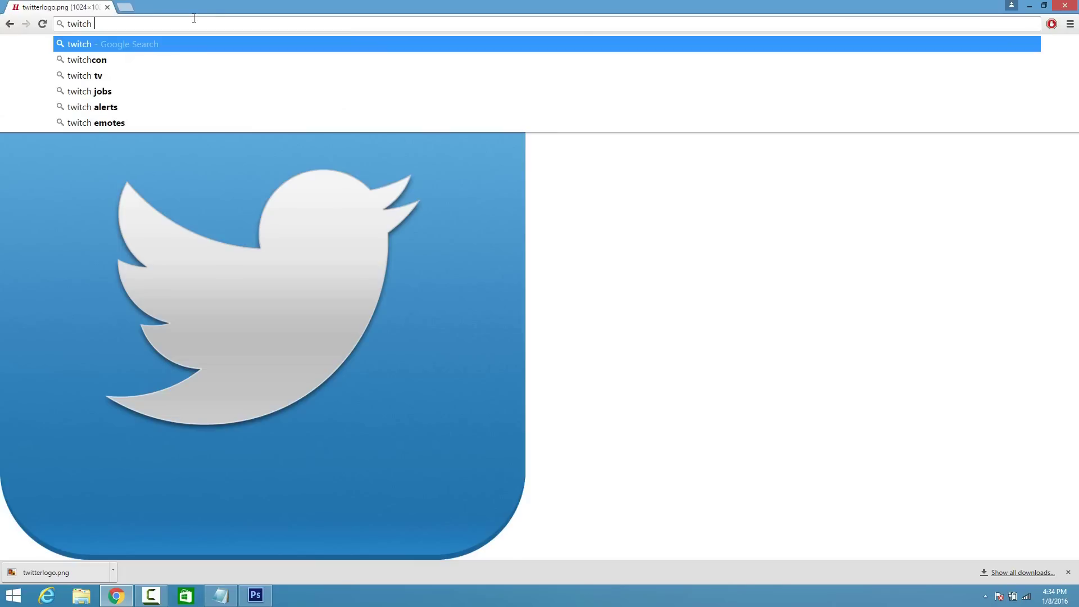
text(logo transpa)
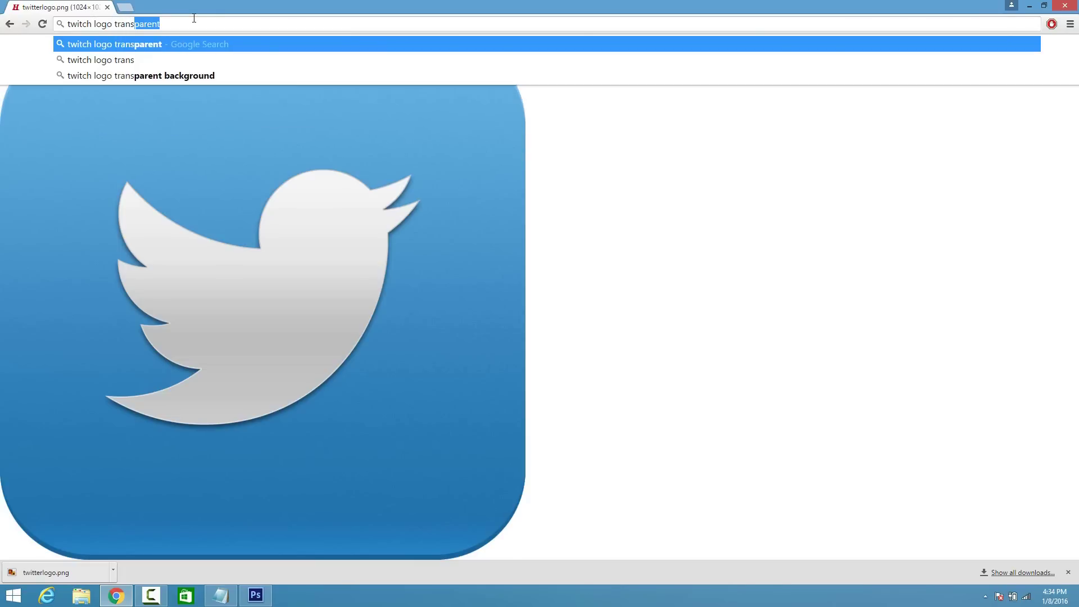
text(rent png)
key(Return)
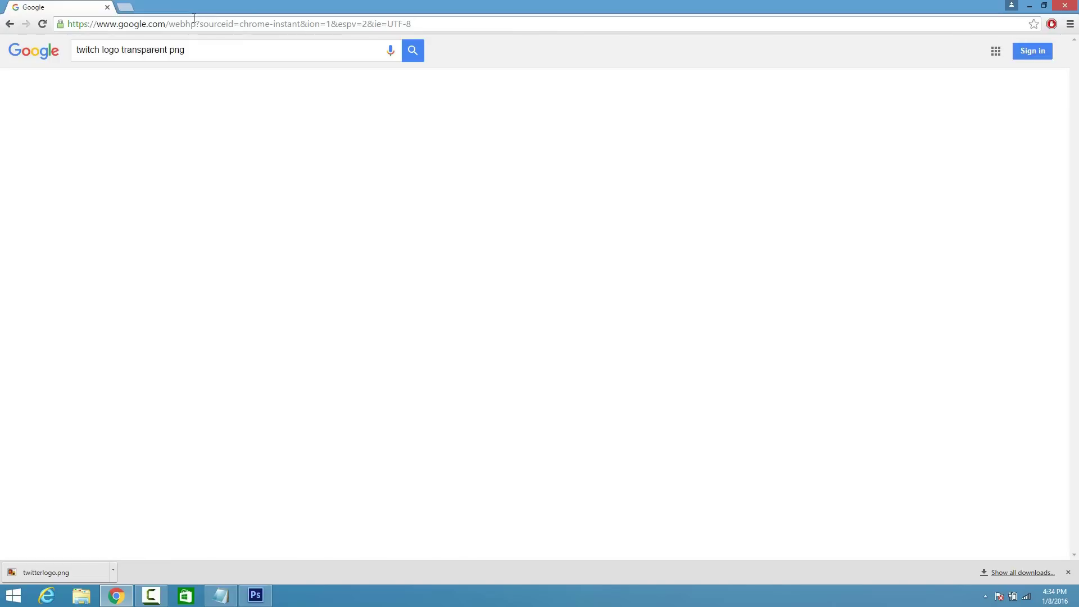
click(130, 91)
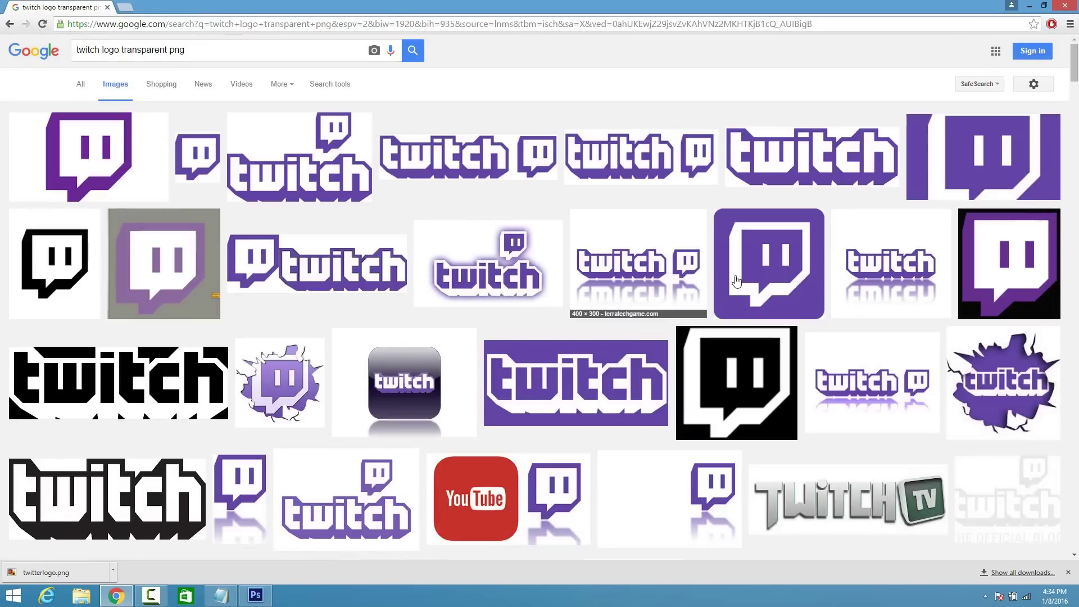
Open the rounded purple Twitch icon at full size and save it to the Desktop as the PNG file twitch-logo.
click(798, 292)
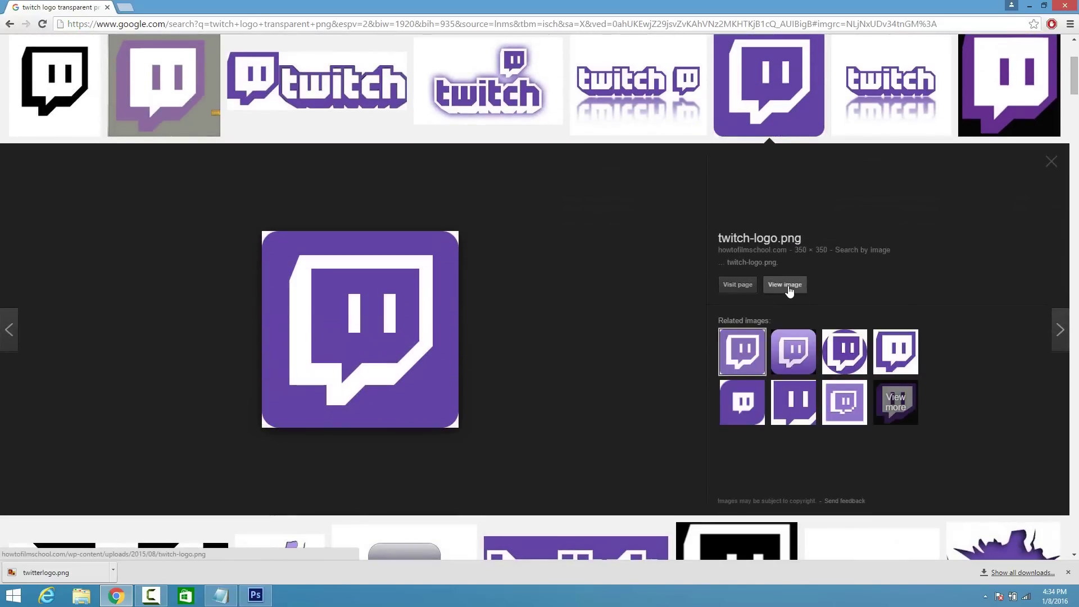
click(789, 290)
right_click(80, 107)
click(84, 119)
click(339, 247)
click(444, 285)
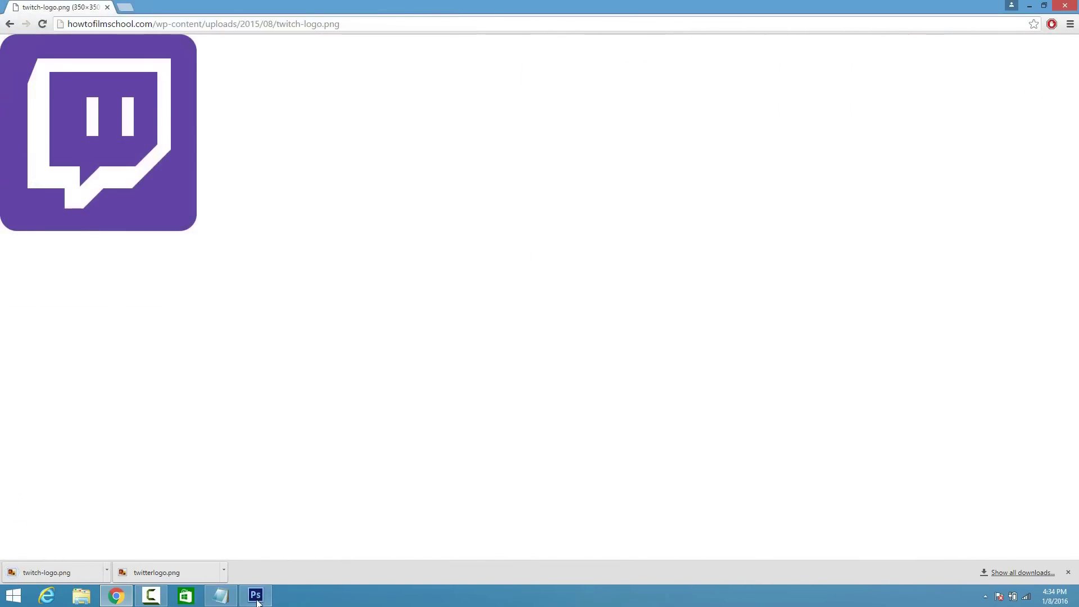
Switch back to Photoshop, place the twitch-logo image from the Desktop and shrink it to a small icon below the Twitter handle.
click(256, 595)
click(32, 8)
click(51, 191)
click(483, 343)
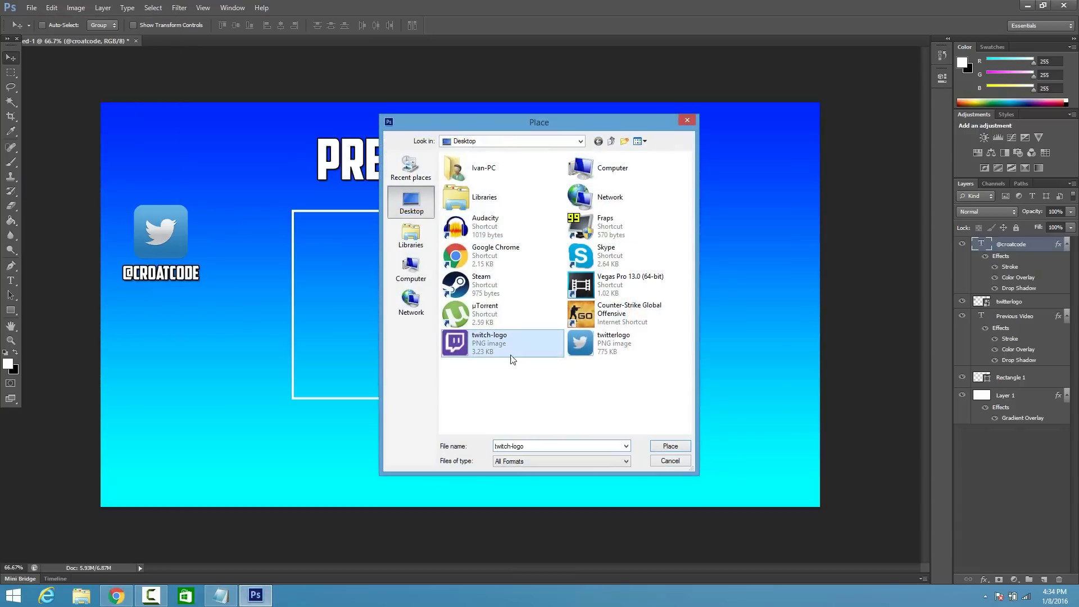
click(667, 448)
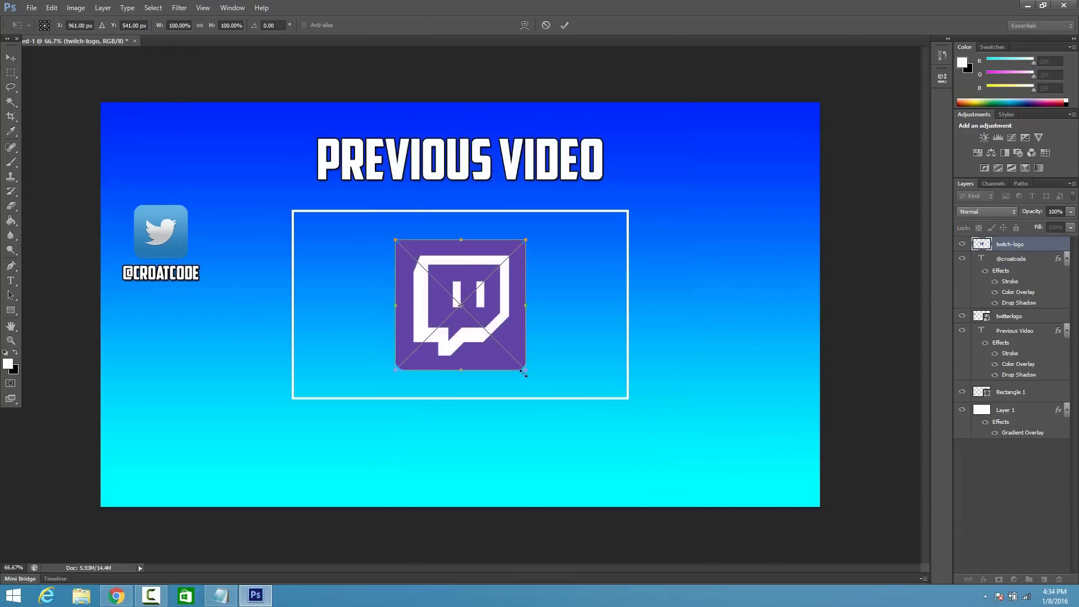
drag(526, 371, 175, 343)
key(Return)
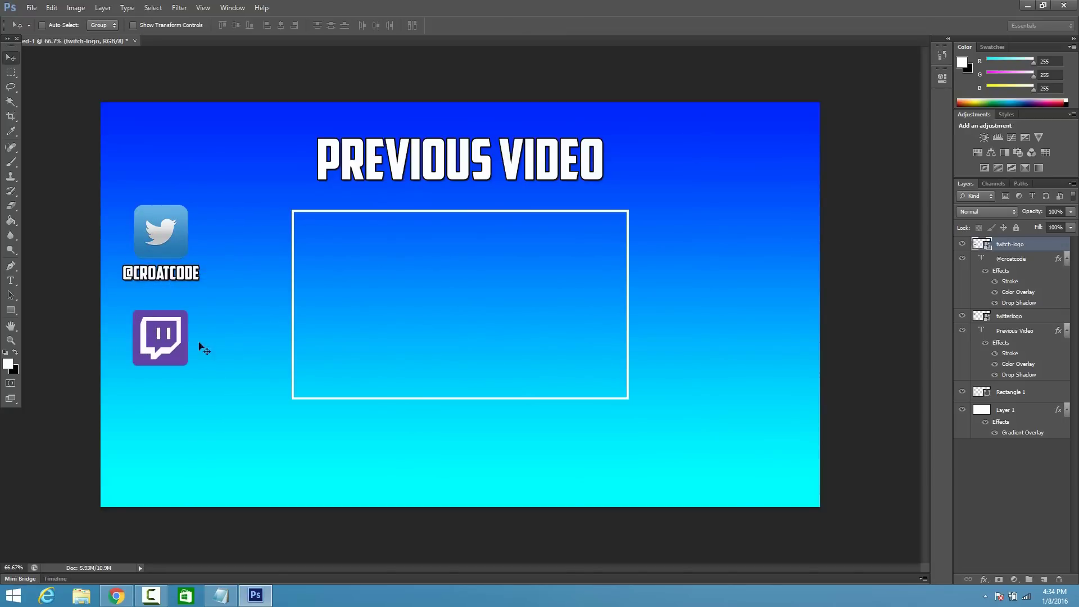
click(10, 280)
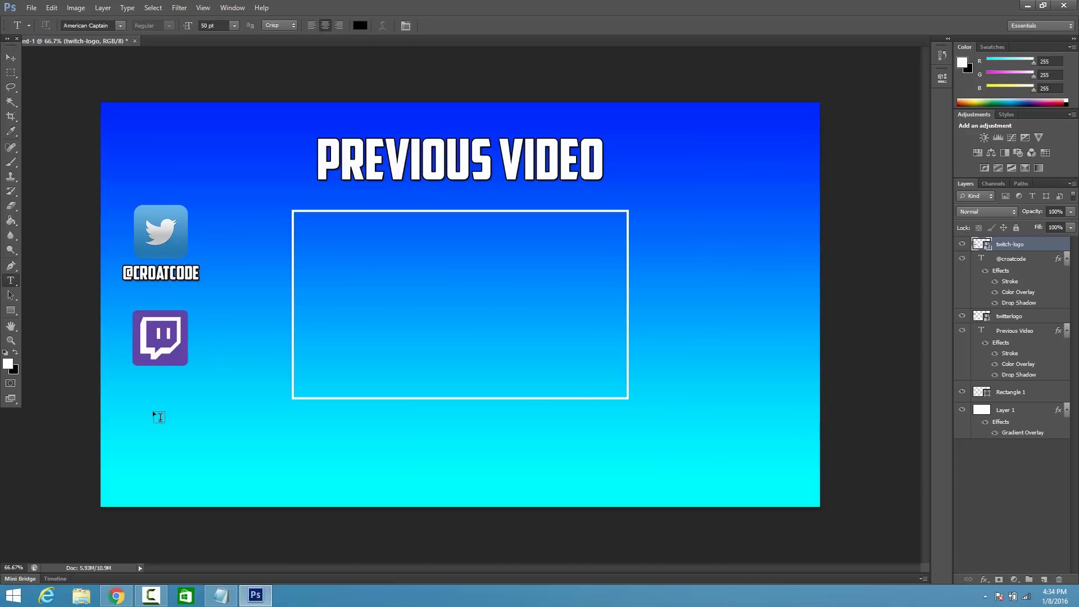
click(162, 417)
text(@croatcode)
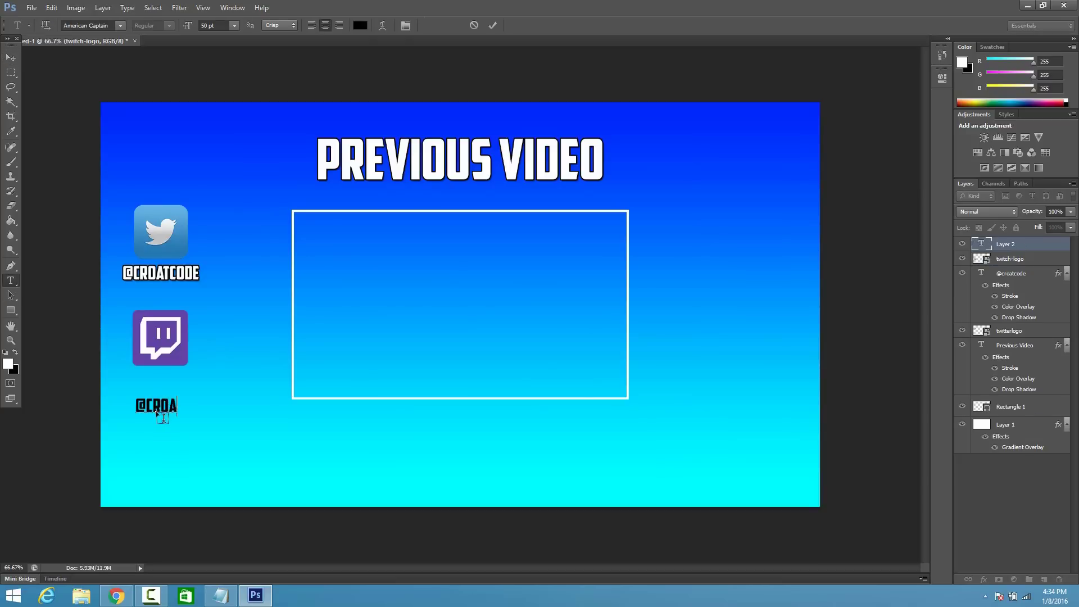
click(10, 57)
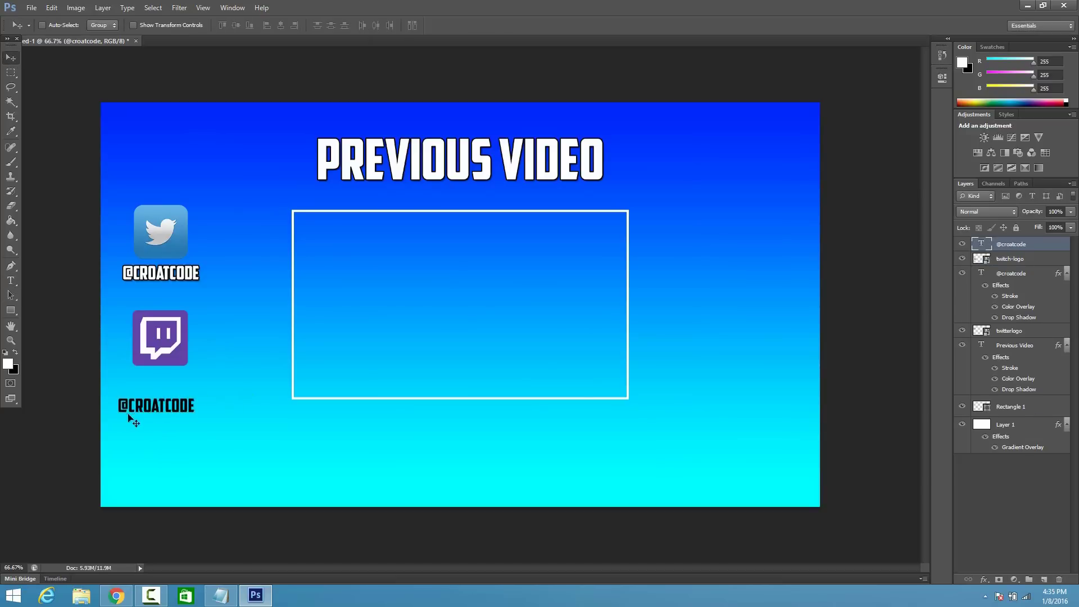
drag(154, 404, 155, 382)
right_click(1004, 249)
click(963, 177)
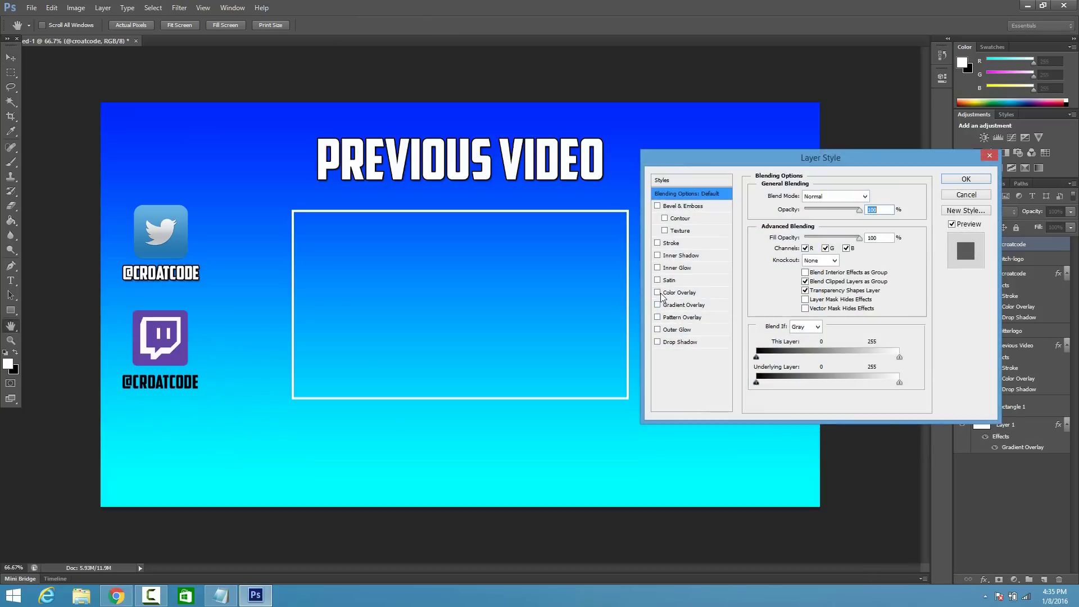
click(659, 293)
click(875, 196)
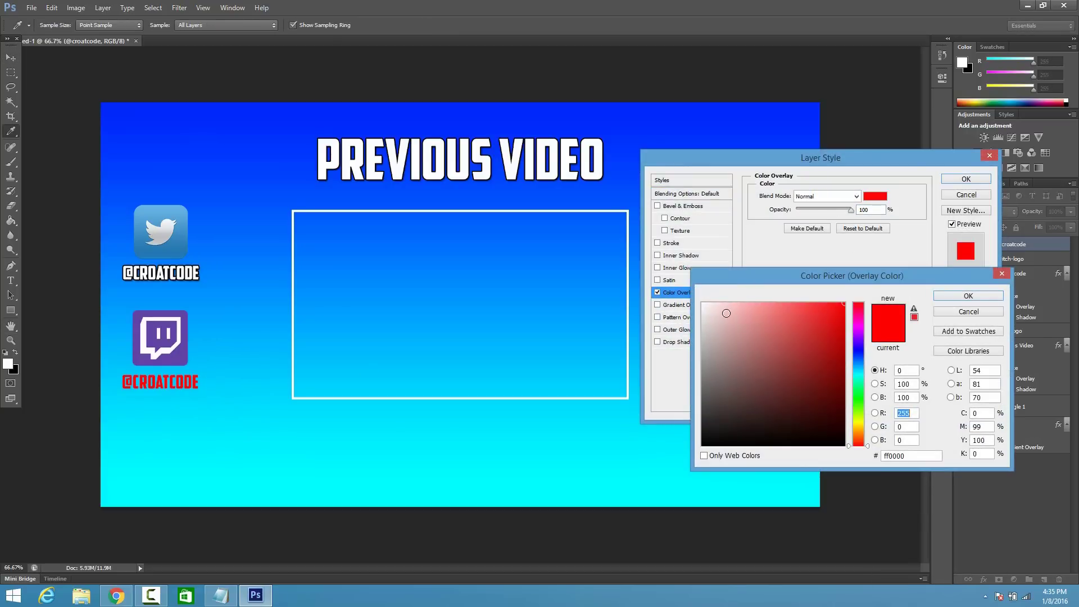
click(968, 296)
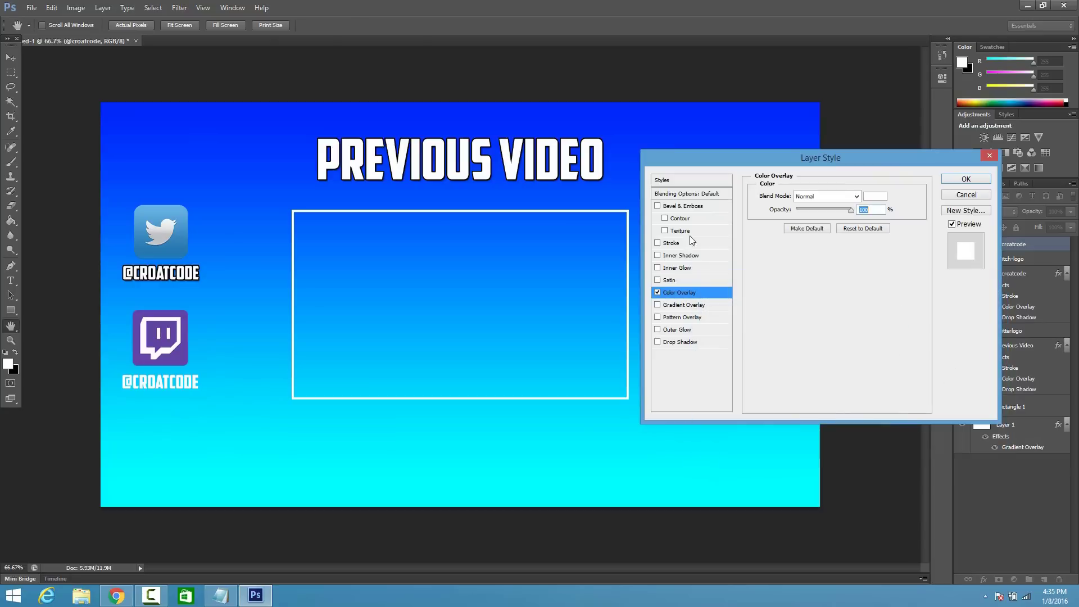
click(658, 242)
click(657, 342)
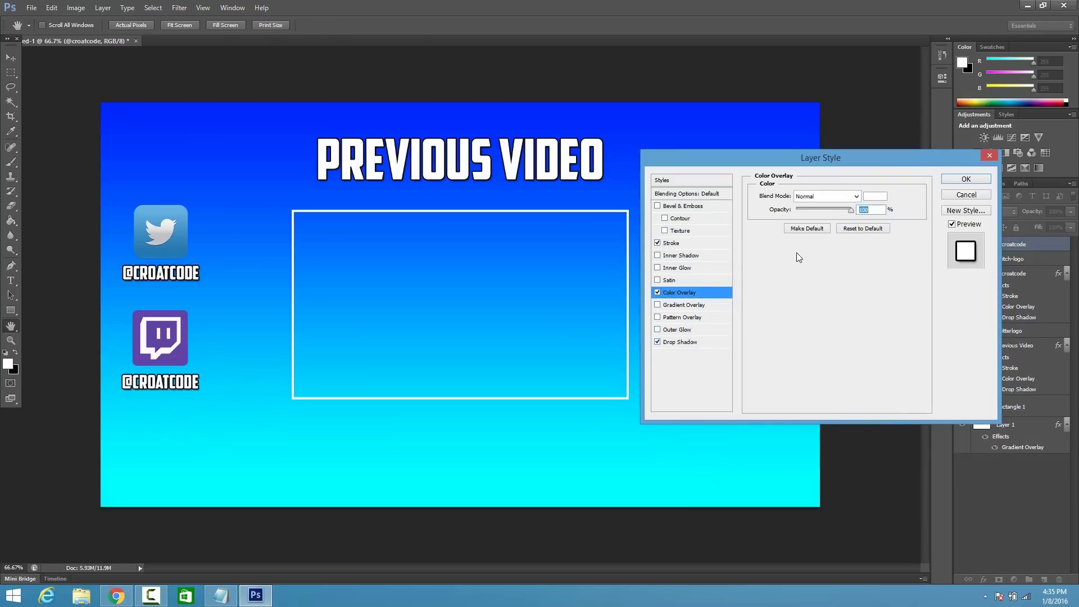
click(966, 179)
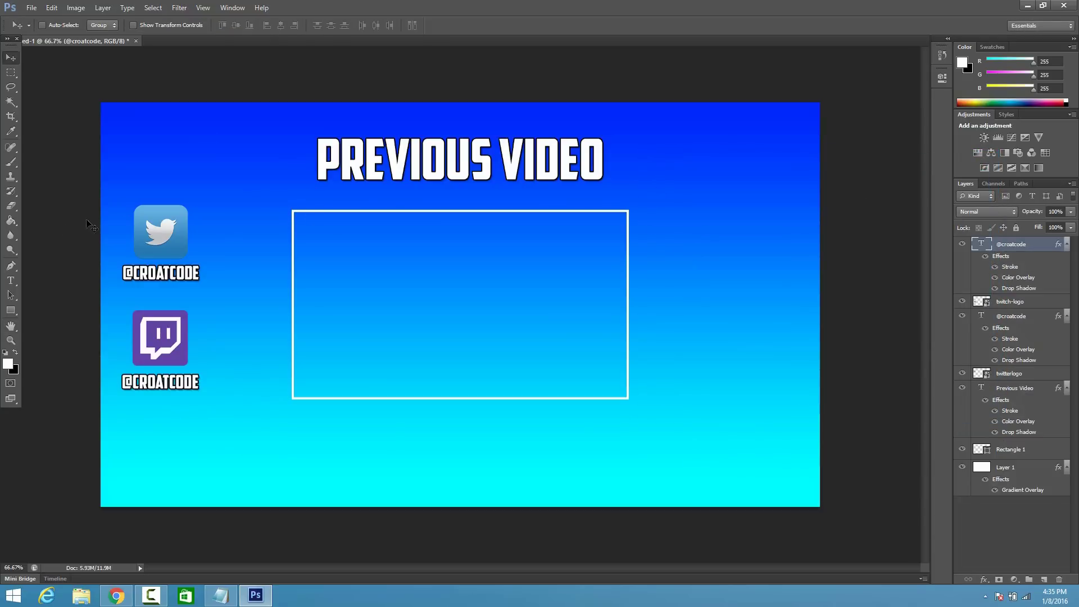
Add the text "Subscribe" below the outlined rectangle.
click(11, 281)
click(437, 476)
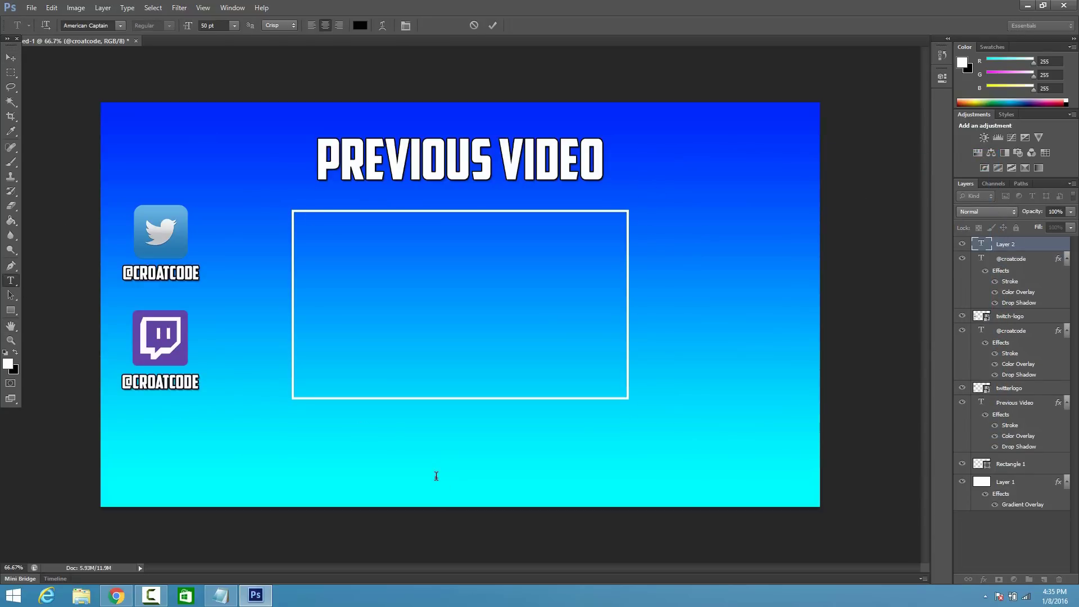
text(SUBSCRIBE)
Set the "Subscribe" text size to 180 pt and add an exclamation mark at its end.
drag(468, 472, 350, 463)
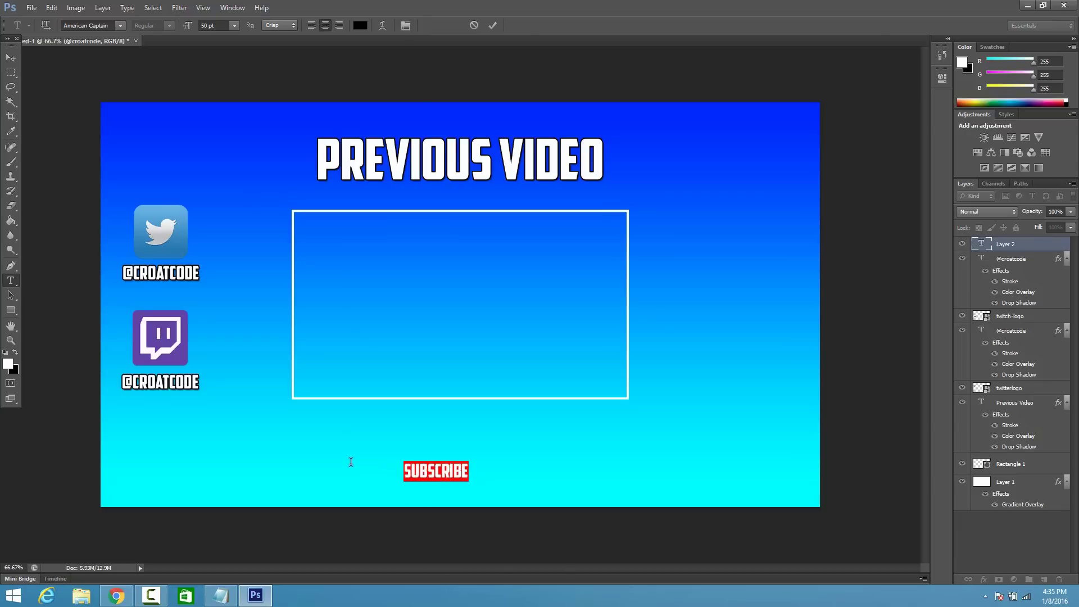
click(209, 26)
text(140)
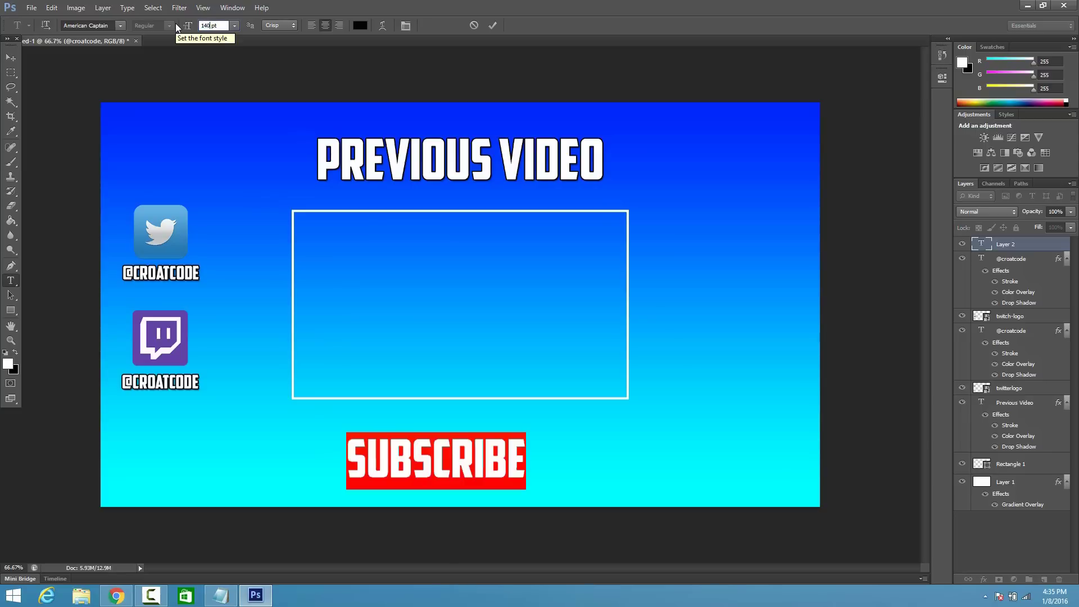
key(BackSpace)
key(BackSpace)
text(60)
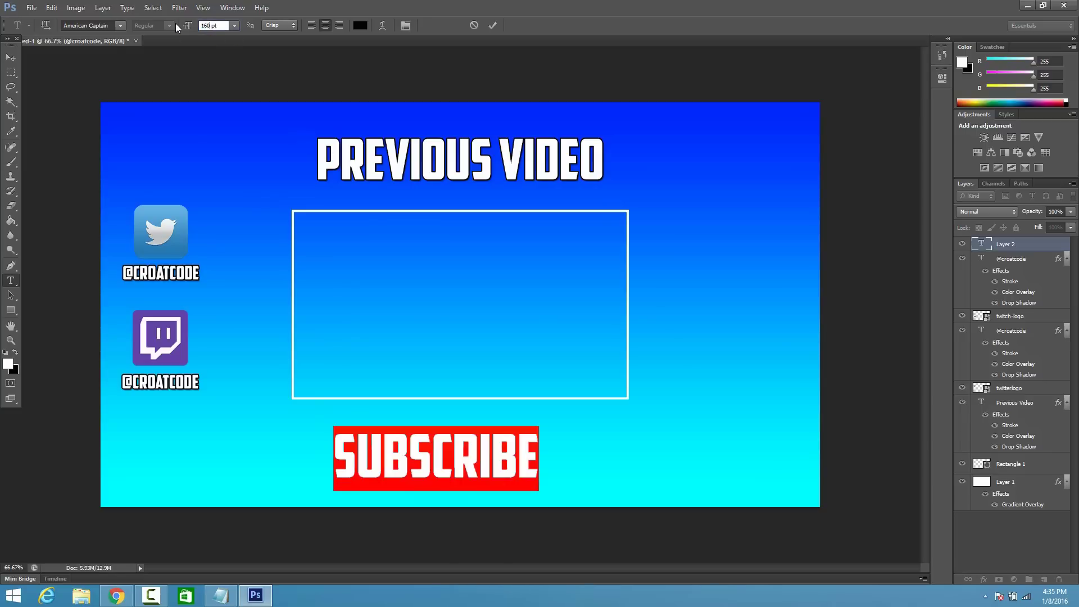
key(BackSpace)
text(80)
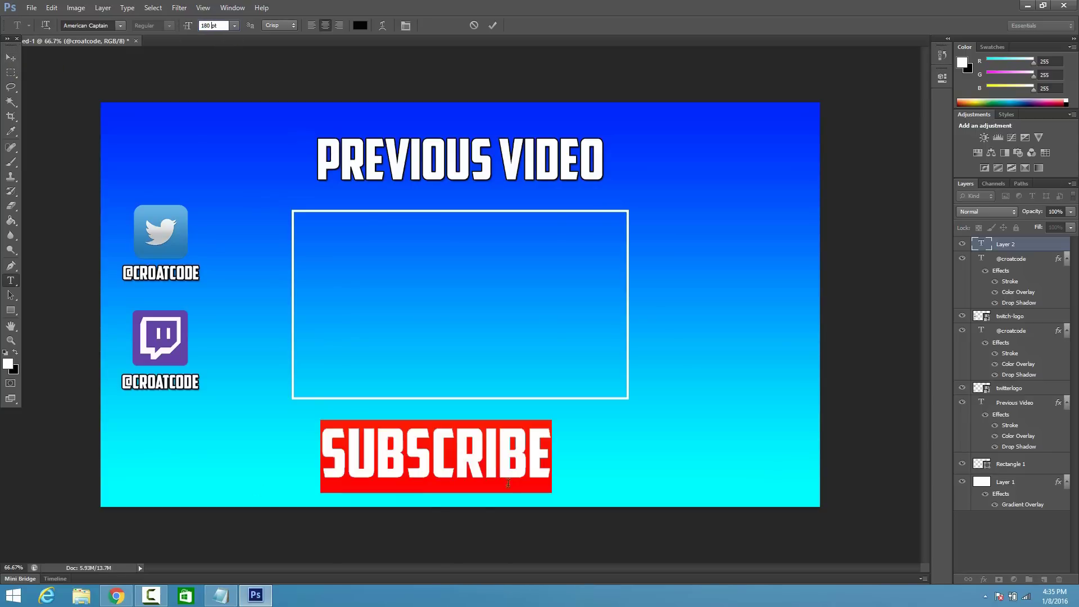
click(531, 462)
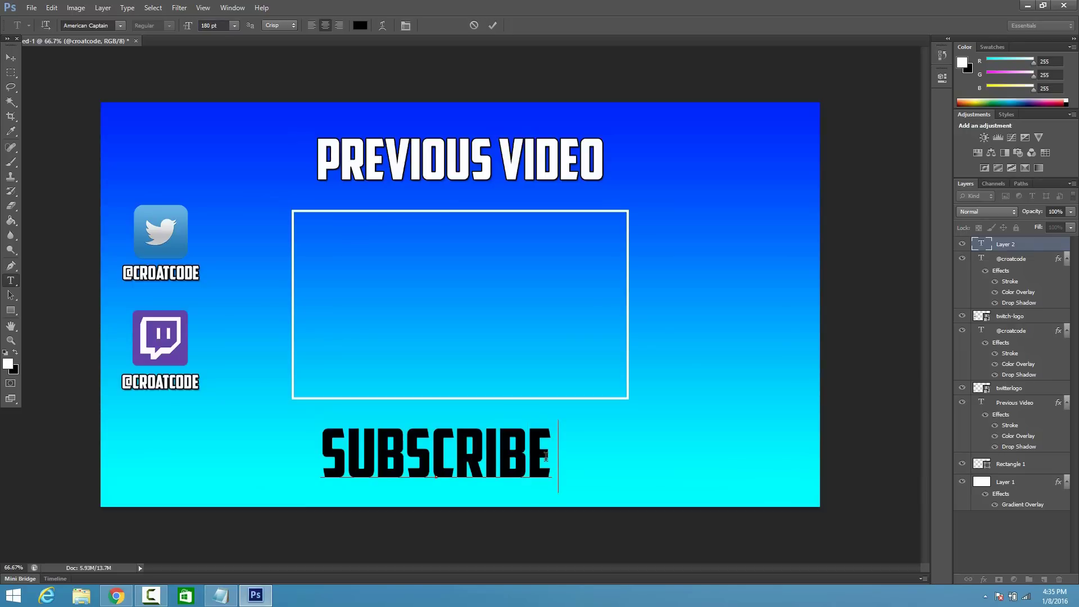
text(!)
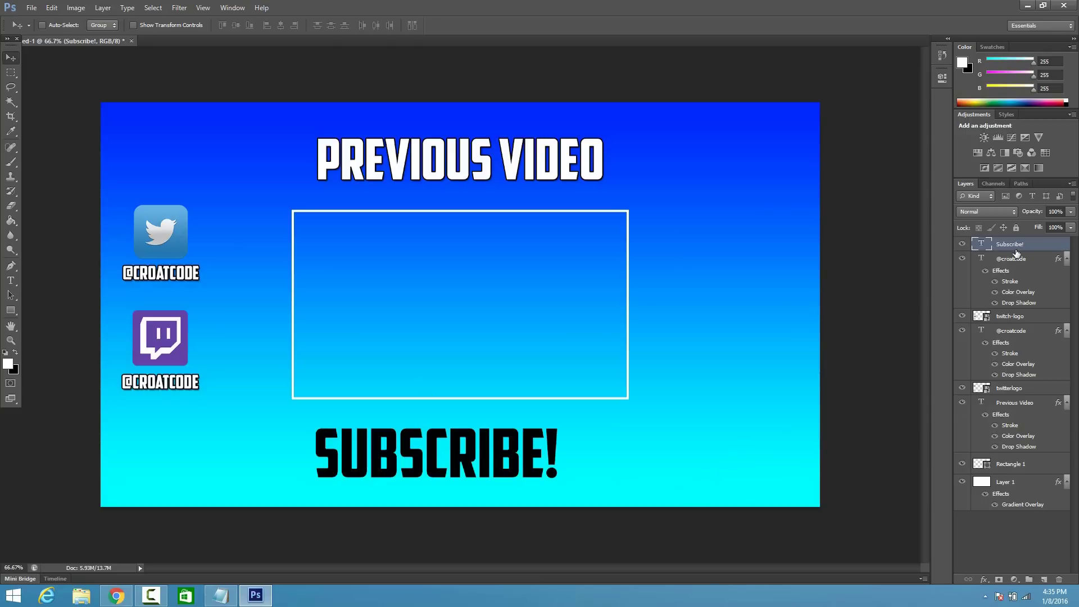
Align the "Subscribe!" text and the outlined rectangle to the canvas's horizontal center, and clear the selection.
key(ctrl+a)
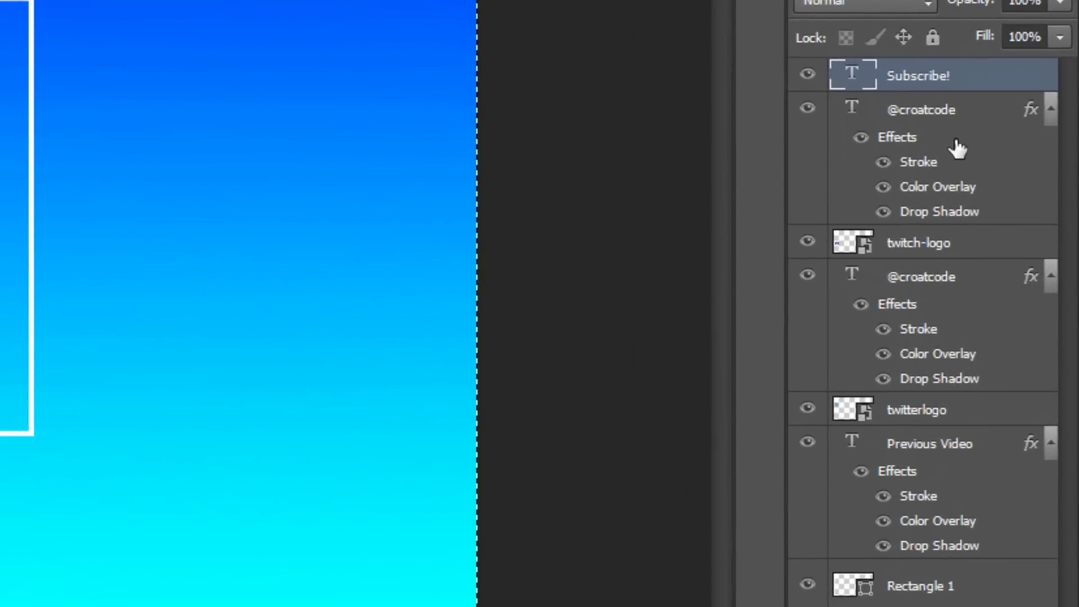
ctrl+click(849, 586)
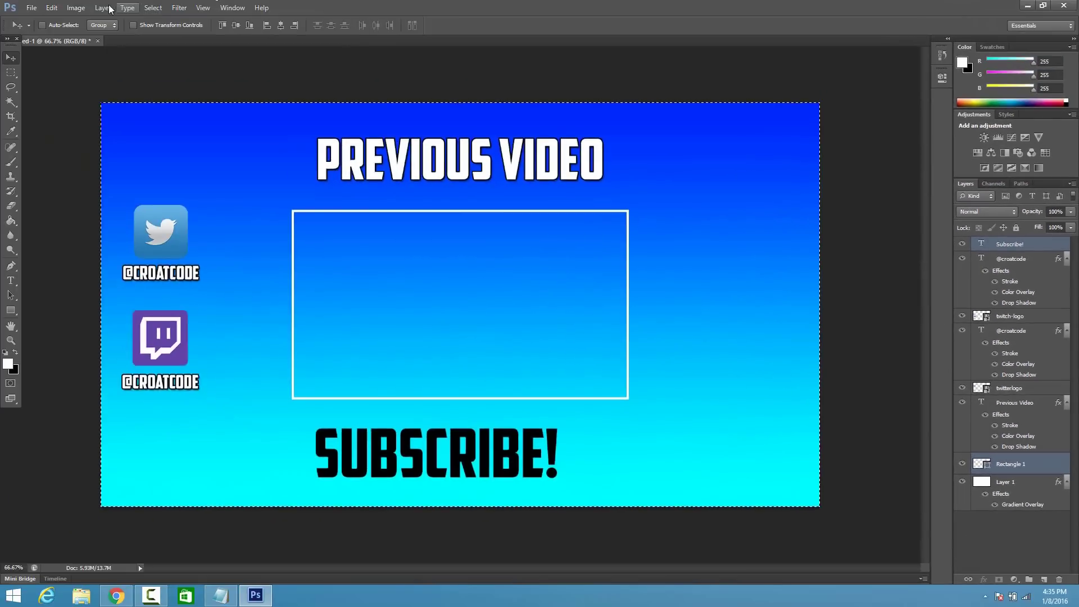
click(103, 7)
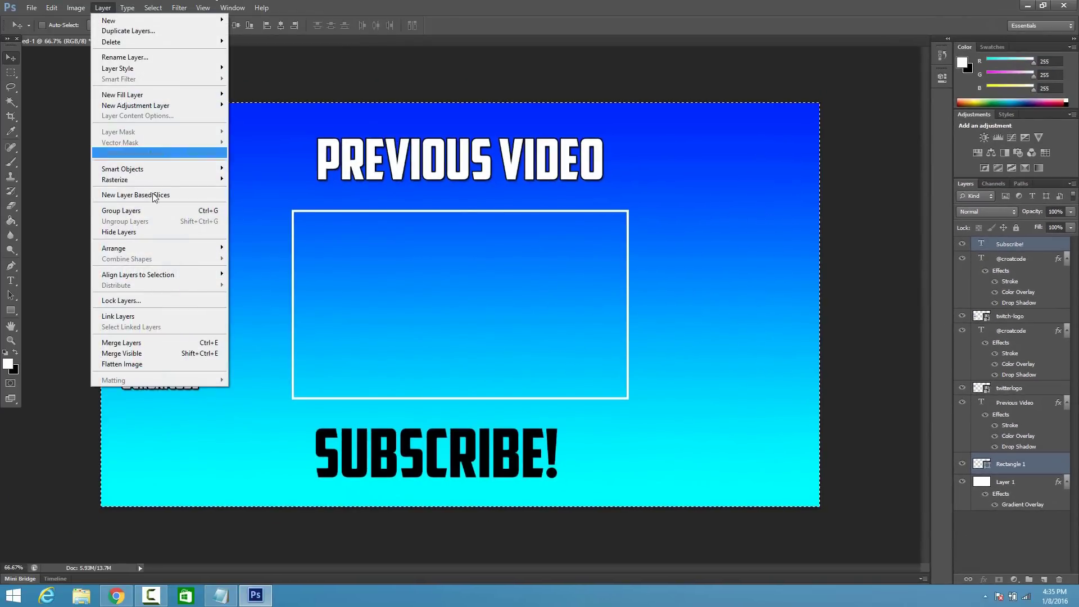
mouse_move(194, 274)
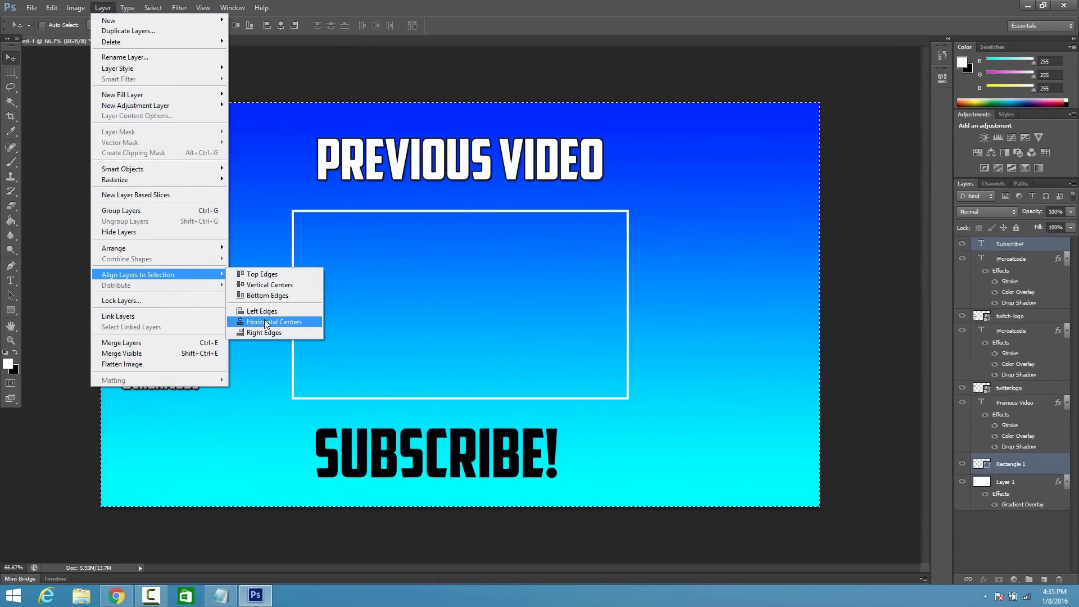
click(265, 319)
key(ctrl+d)
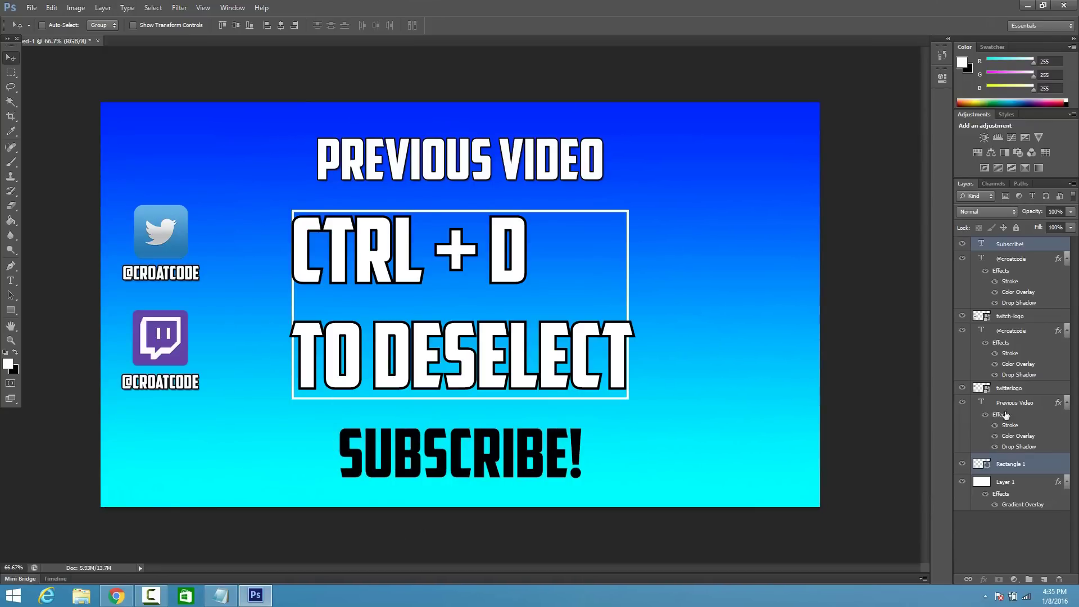
Apply a white Color Overlay, a Stroke and a Drop Shadow to the "Subscribe!" text.
right_click(1009, 247)
click(900, 178)
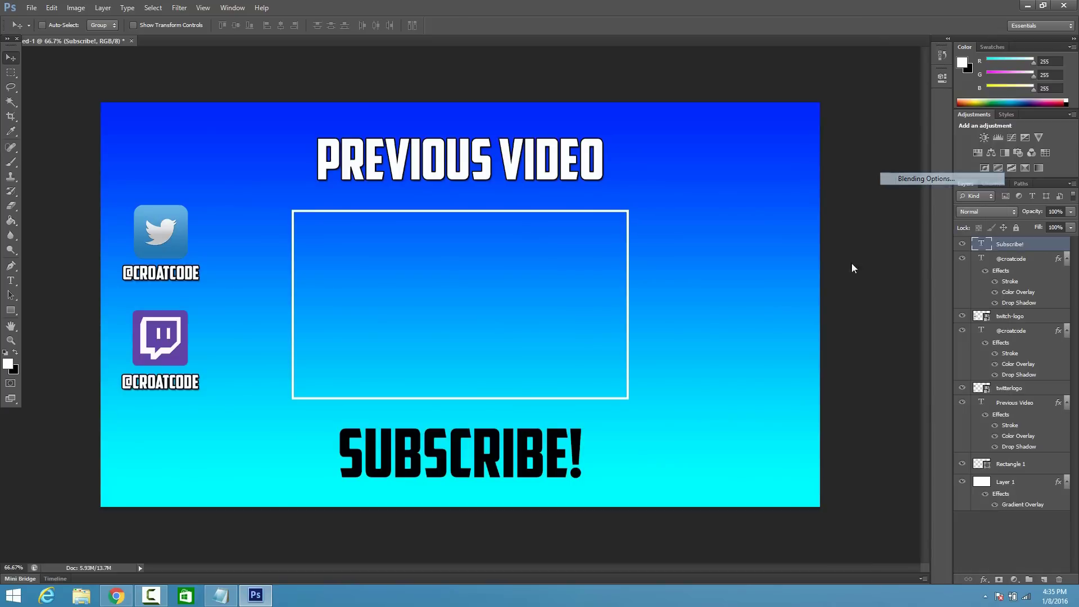
click(657, 292)
click(679, 292)
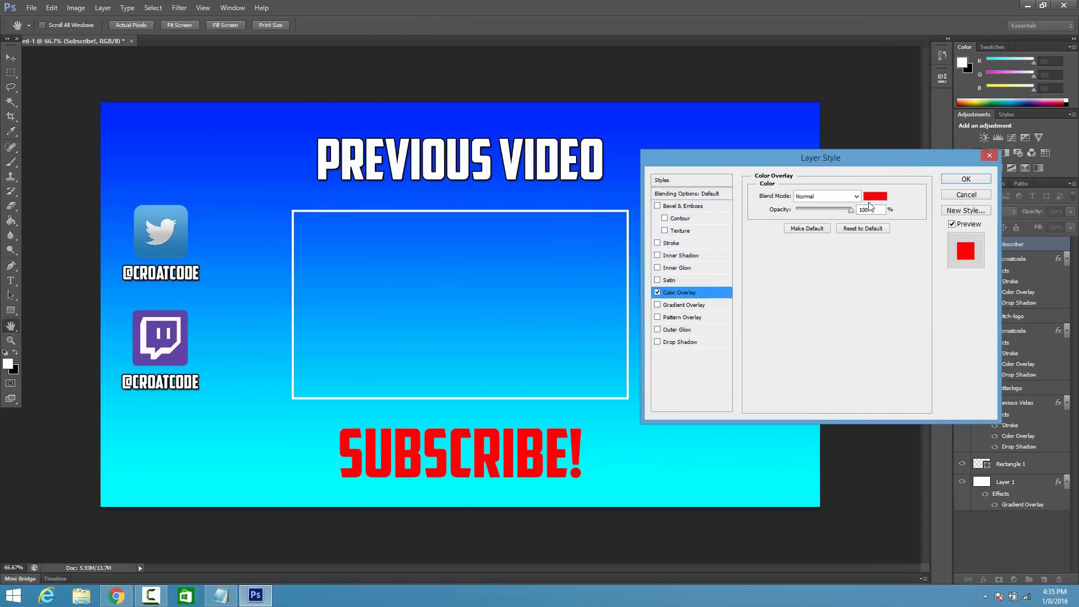
click(875, 196)
drag(706, 306, 712, 287)
click(968, 296)
click(657, 243)
click(657, 342)
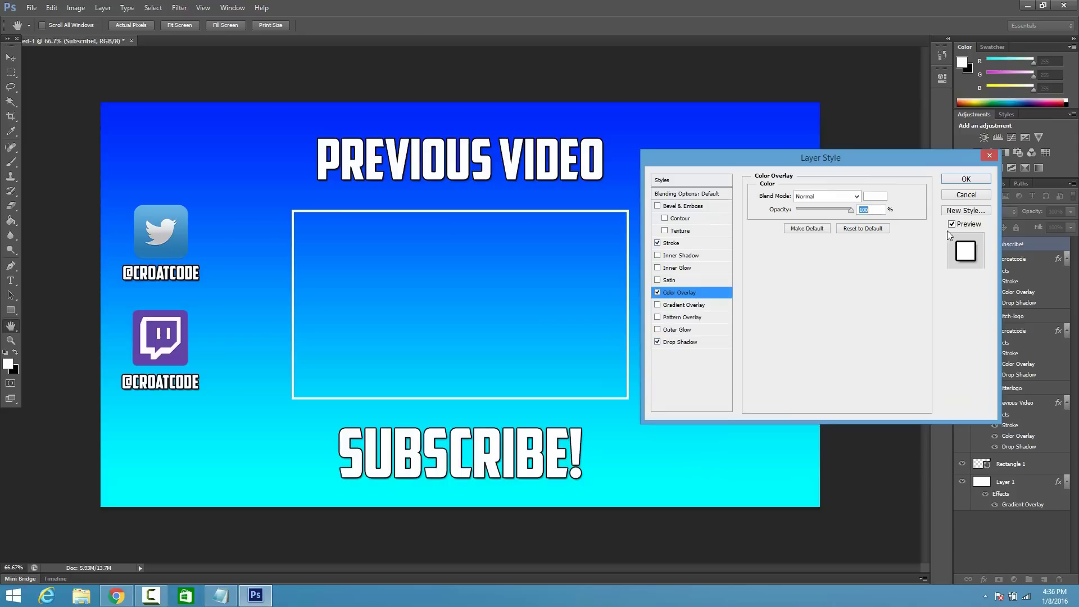
click(965, 180)
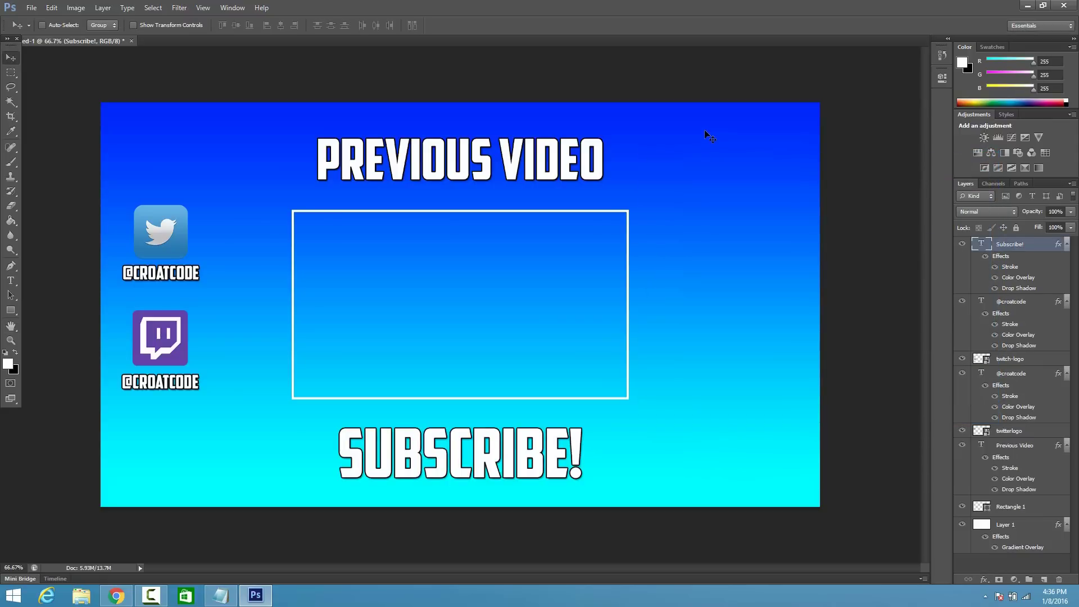
key(ctrl+minus)
key(ctrl+minus)
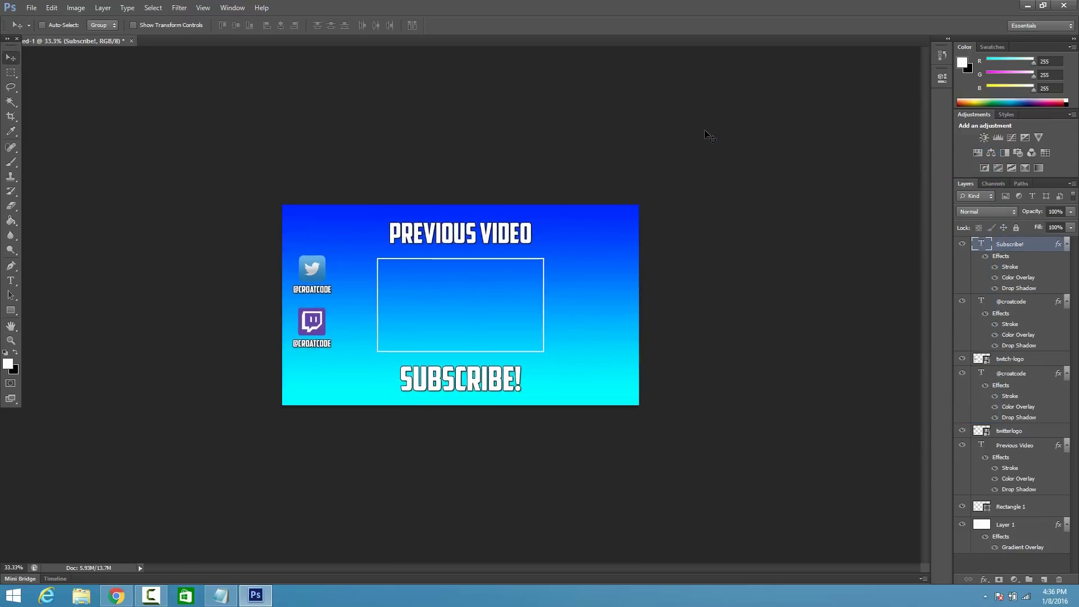
key(ctrl+plus)
key(ctrl+plus)
key(ctrl+minus)
key(ctrl+plus)
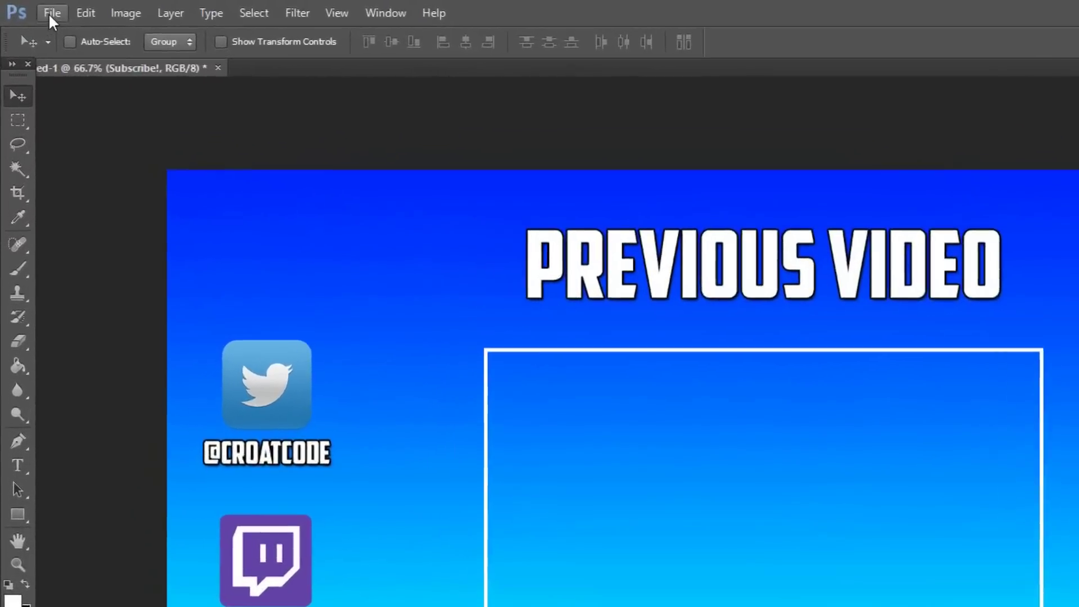
Save the end screen to the Desktop as a JPEG named "outro" with Maximum quality 12.
click(31, 8)
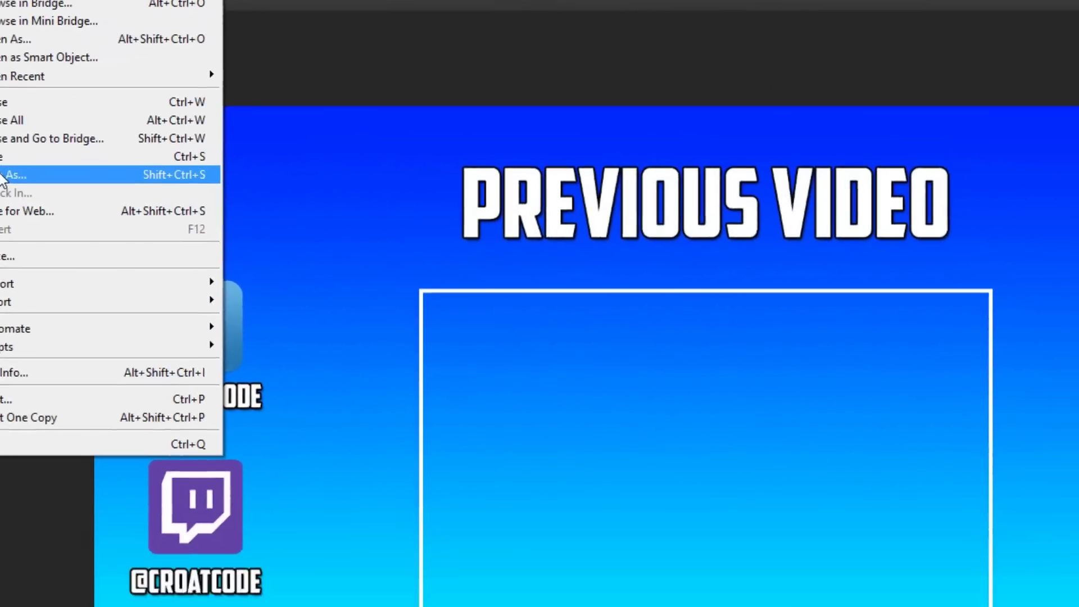
click(85, 260)
click(656, 368)
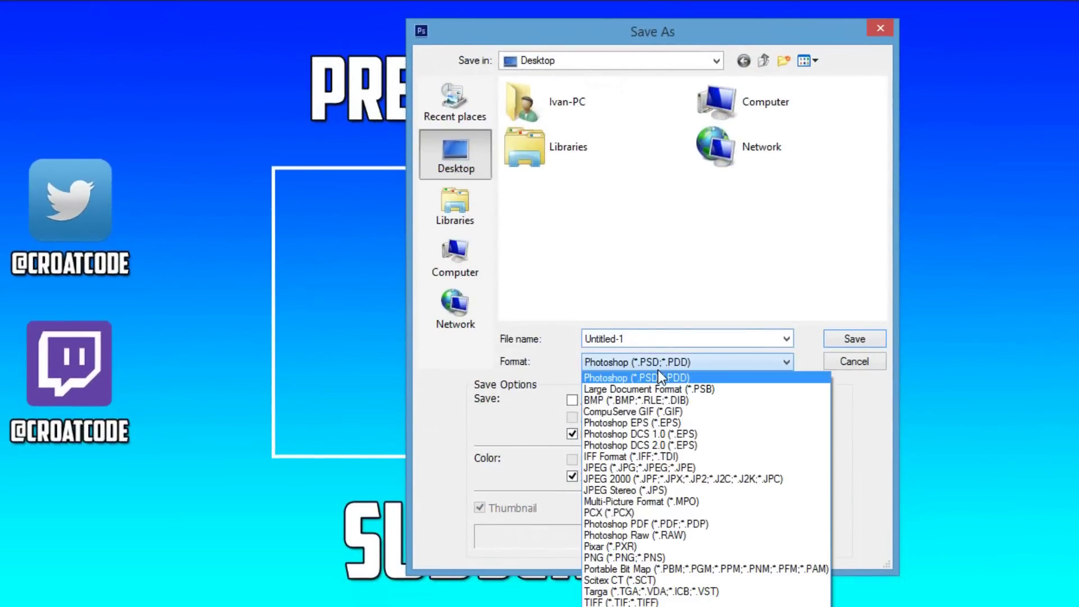
click(639, 466)
text(subsc)
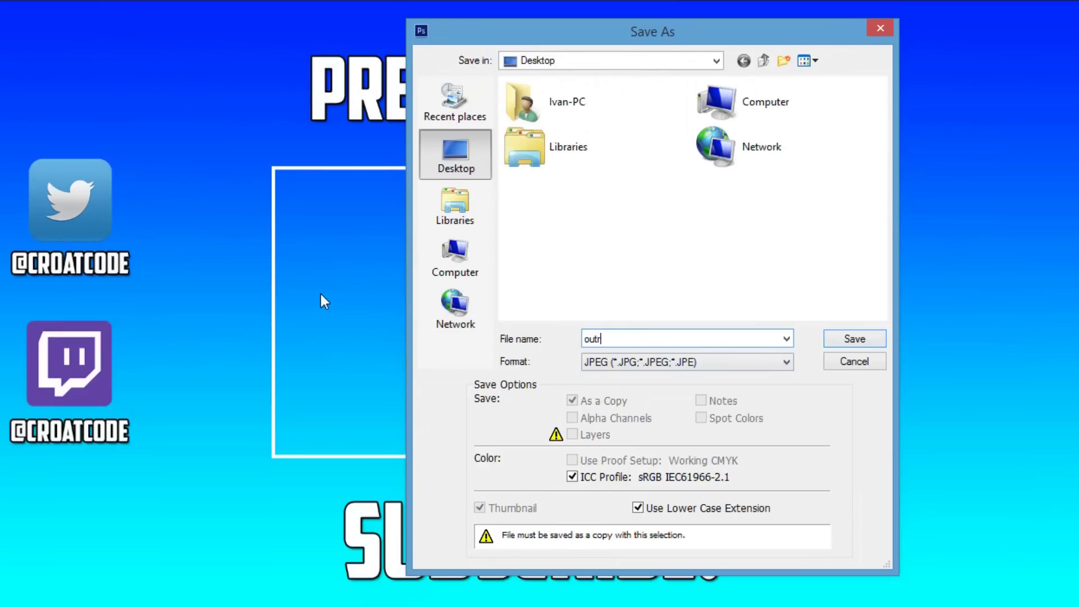
key(Return)
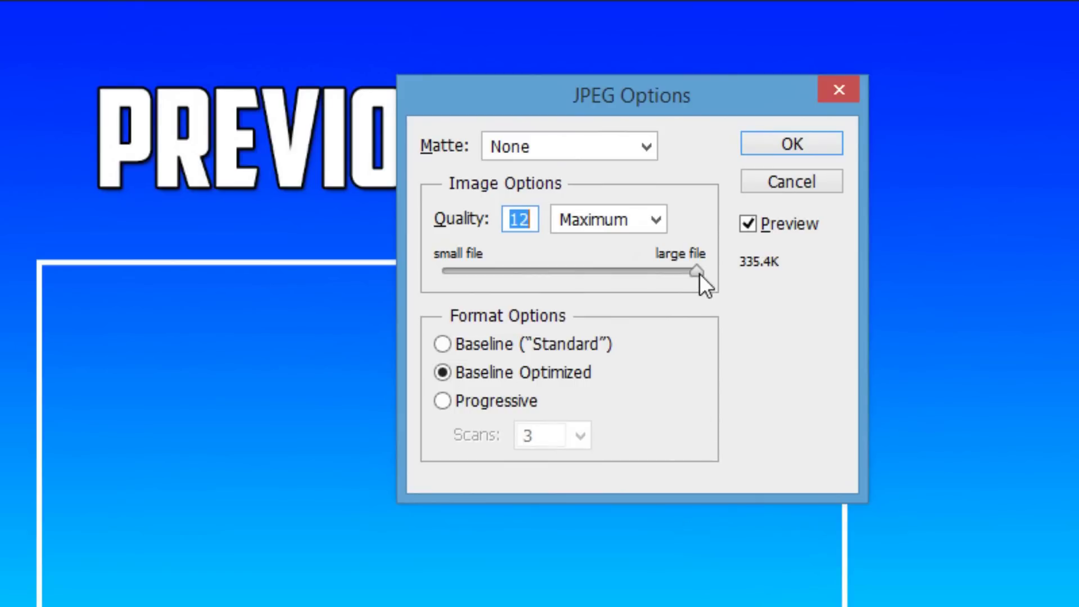
drag(699, 273, 772, 272)
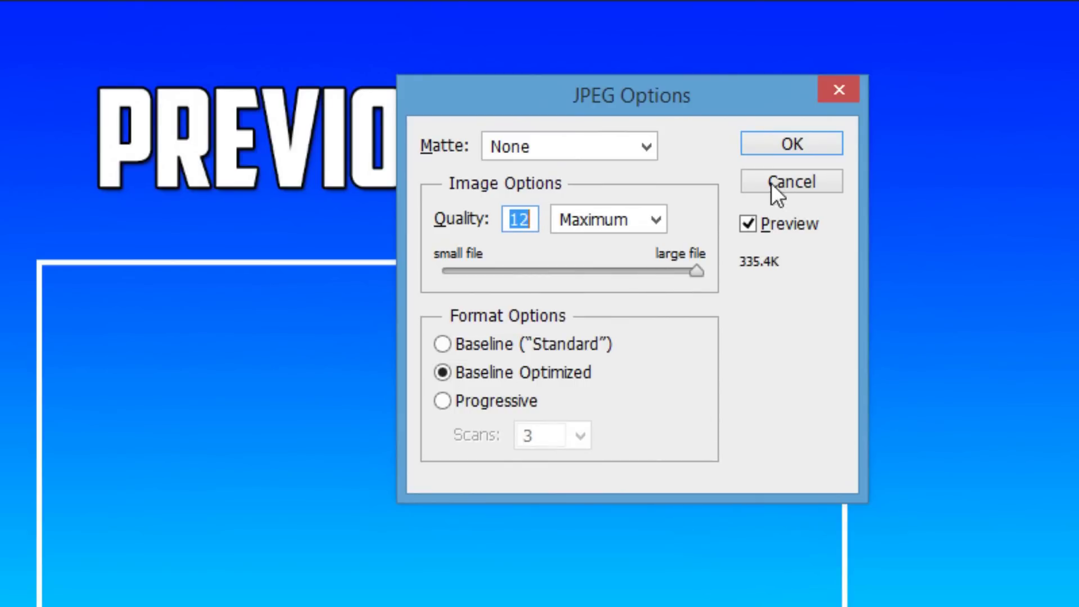
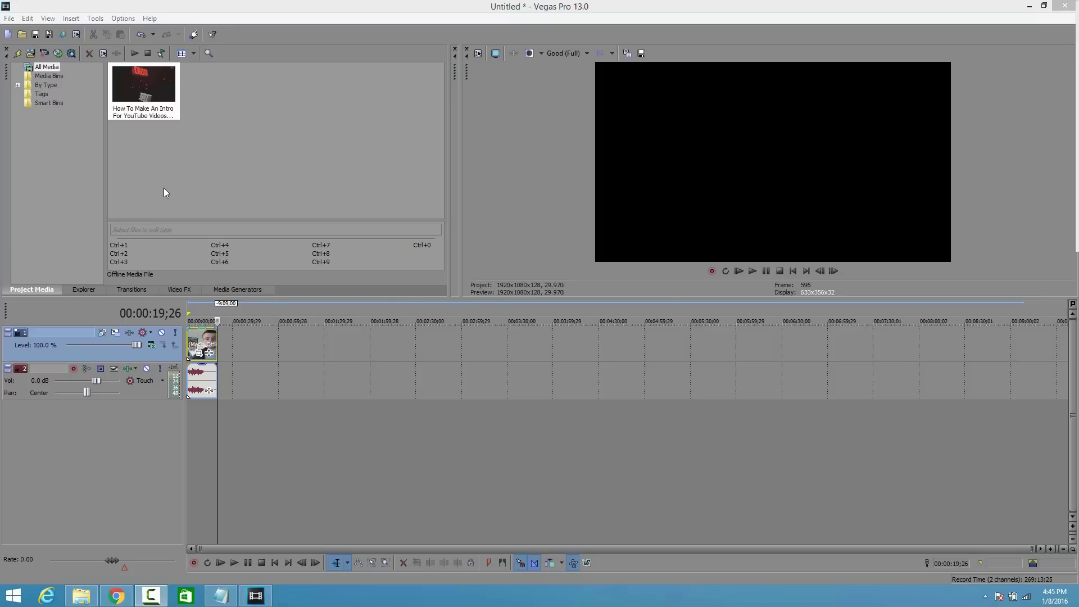
In Vegas Pro, import outro.jpg from the Desktop and place it on the video track directly after the existing clip.
click(30, 53)
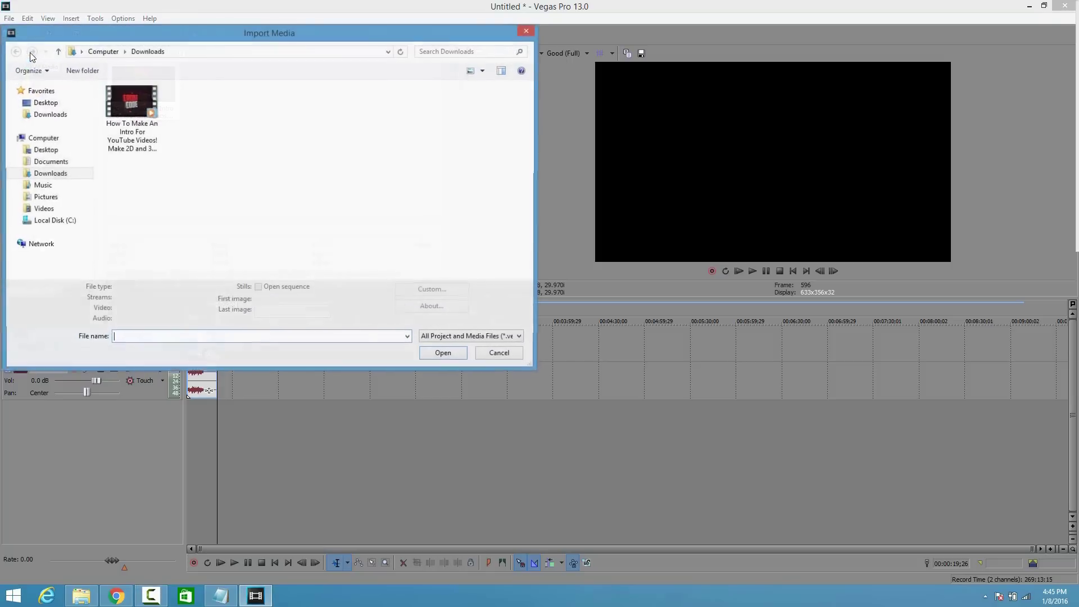
click(40, 102)
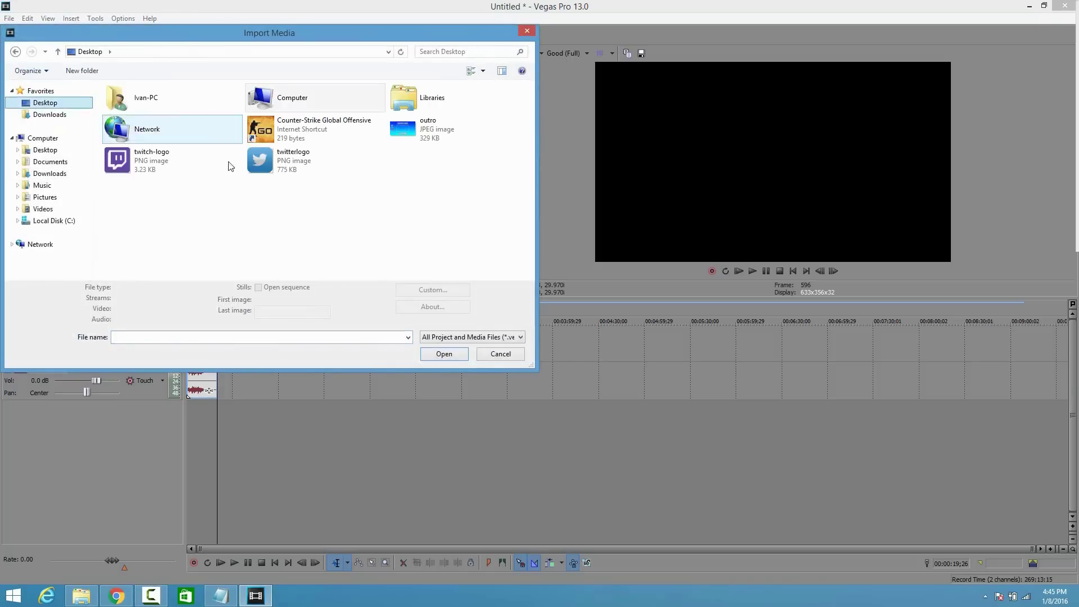
click(403, 131)
click(435, 355)
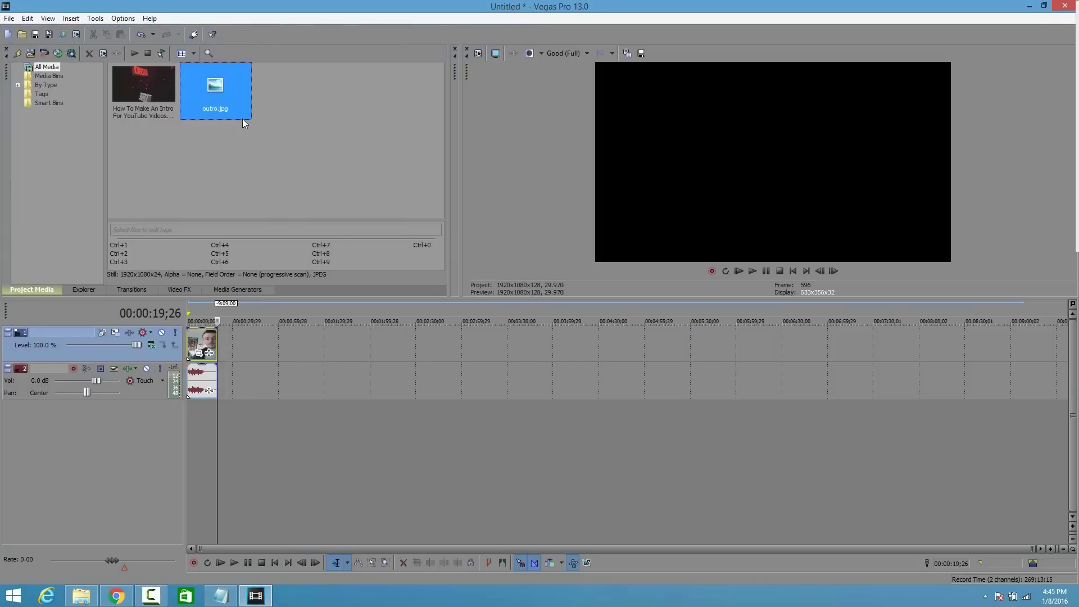
drag(223, 275, 220, 355)
scroll(236, 366, up, 5)
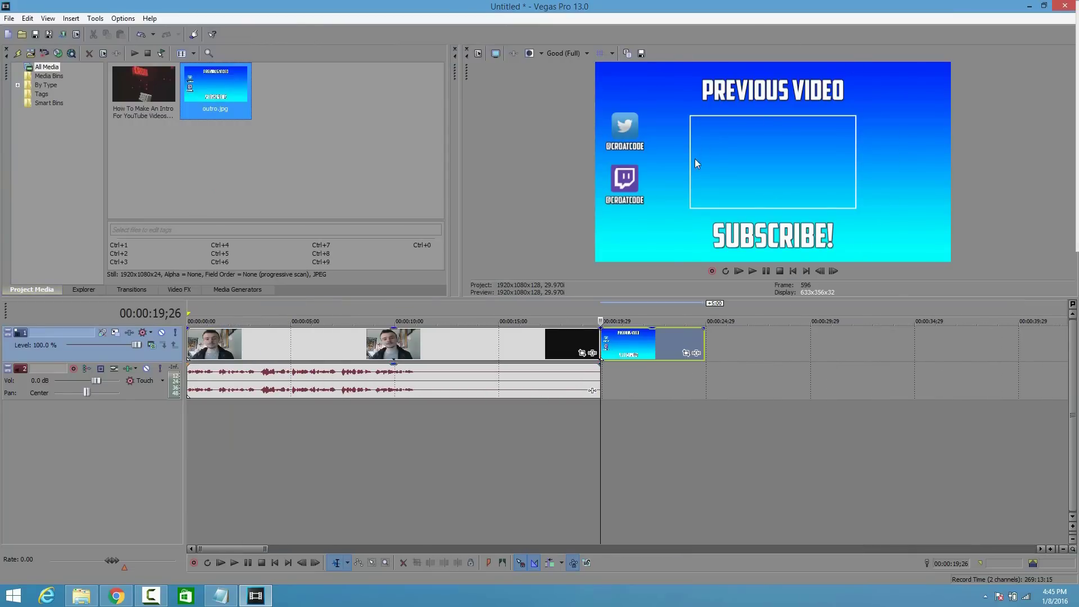
Insert a new video track and place the "How To Make An Intro For YouTube Videos" clip on it, starting where outro.jpg starts.
click(588, 436)
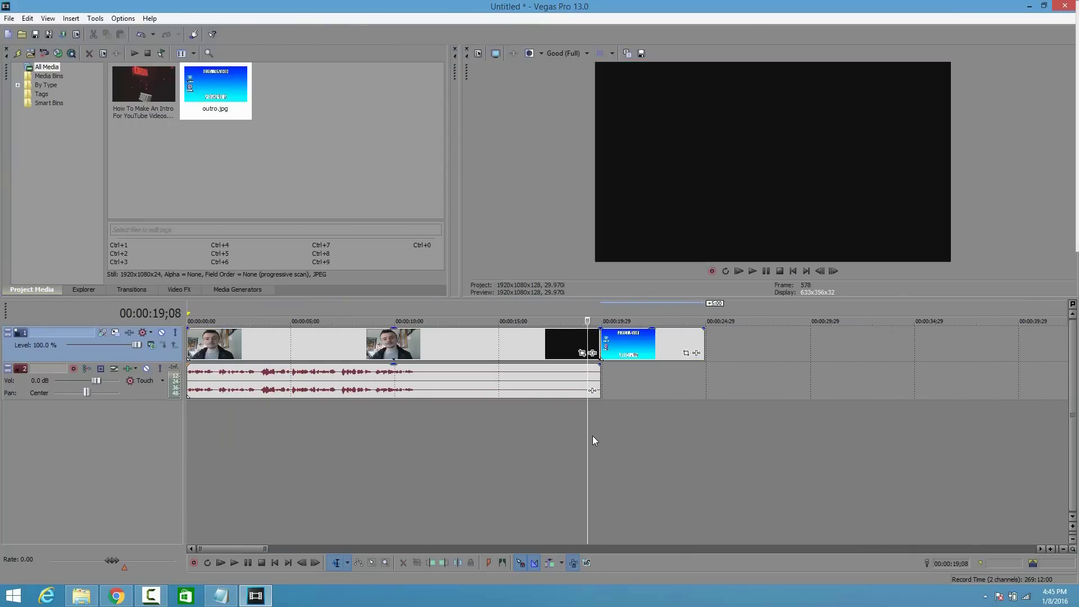
right_click(592, 436)
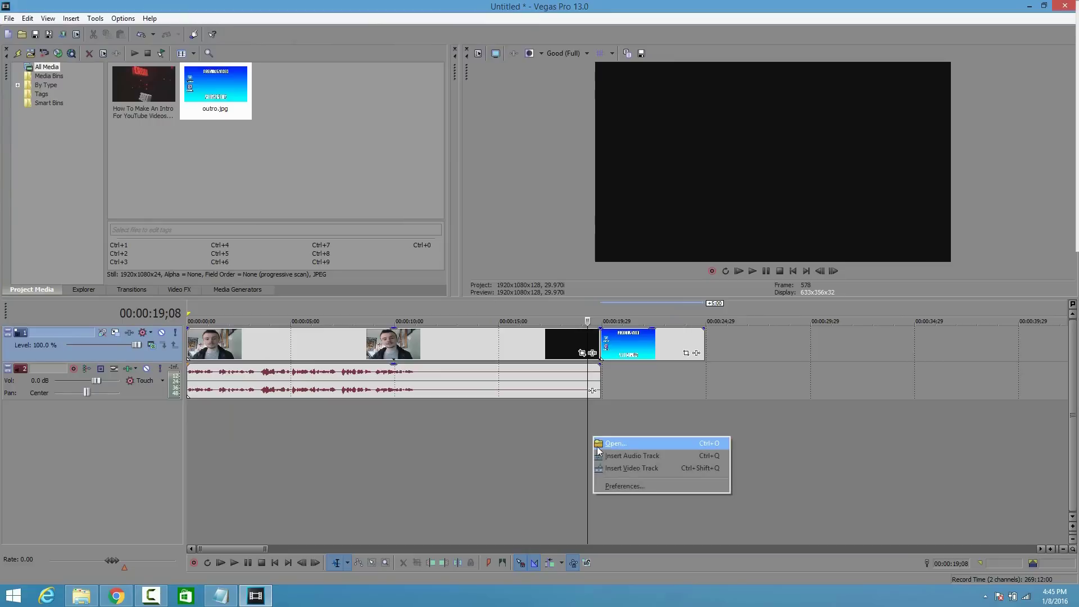
click(621, 470)
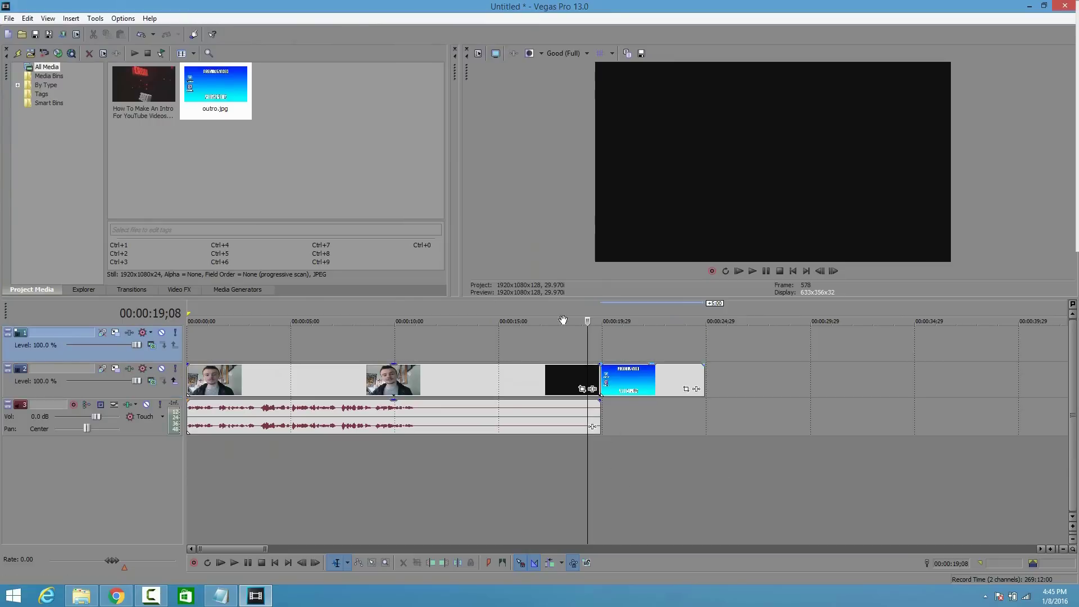
drag(148, 87, 609, 341)
Ungroup the previous video's picture and sound on the timeline and delete its audio event.
click(612, 345)
click(627, 346)
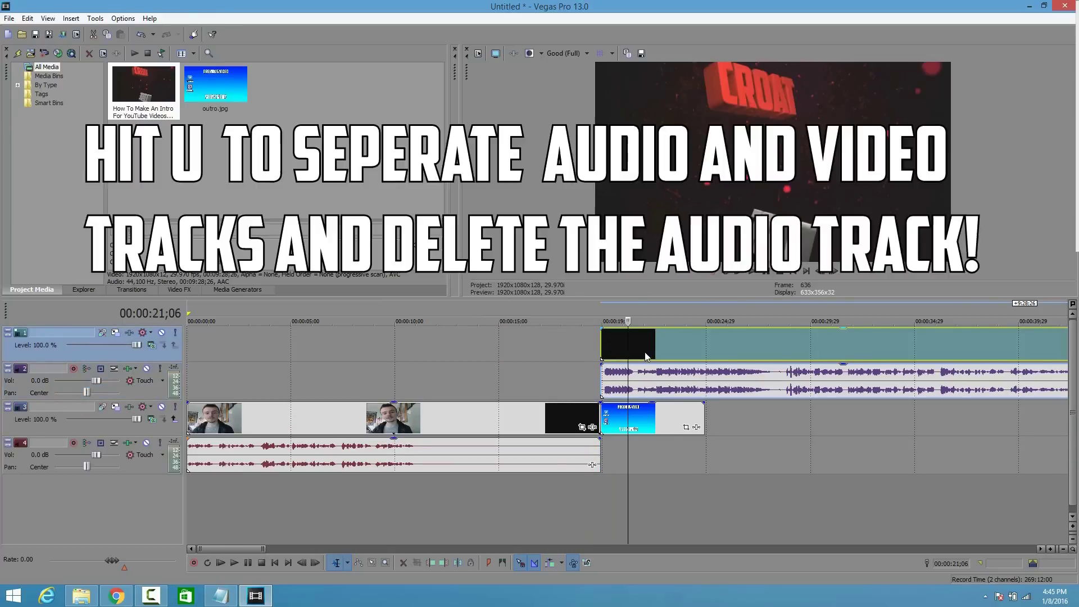
key(u)
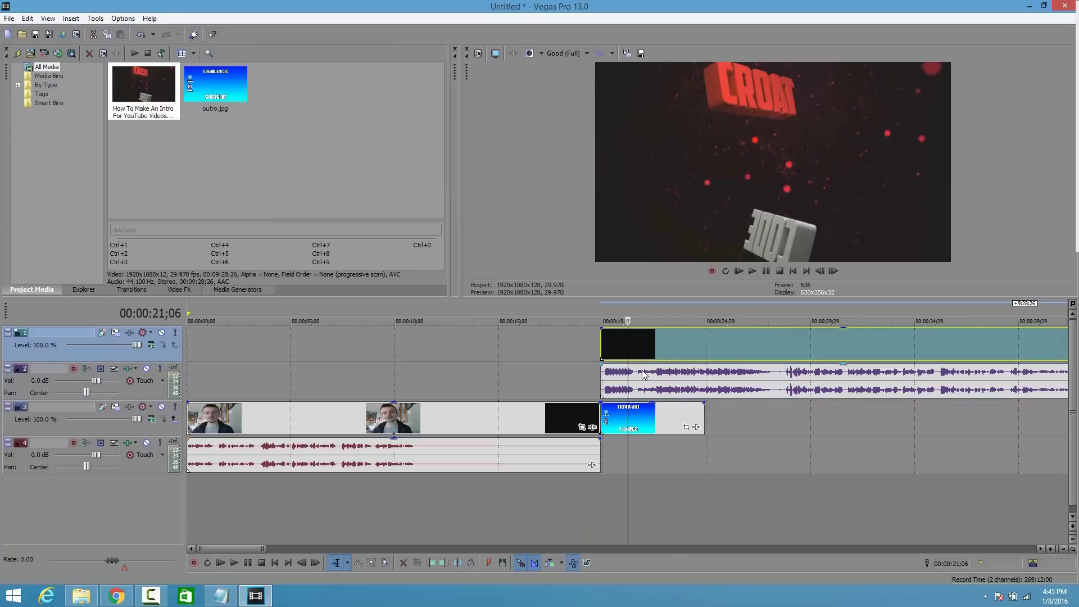
click(642, 382)
key(Delete)
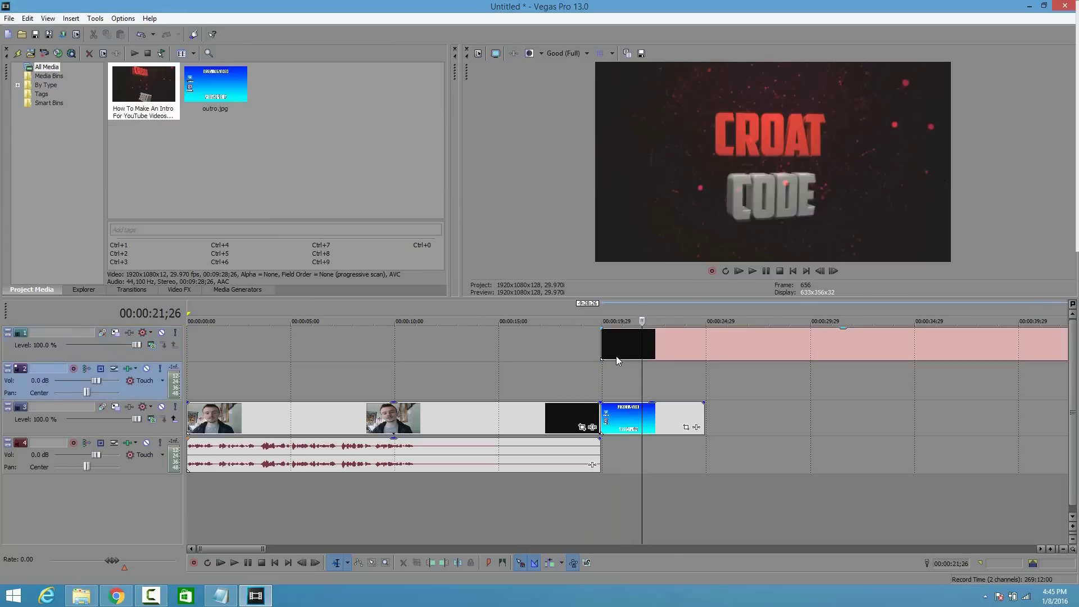
Trim the previous video's opening so it begins at the outro.jpg start, and shorten its end to match outro.jpg's end.
click(628, 350)
scroll(632, 379, down, 5)
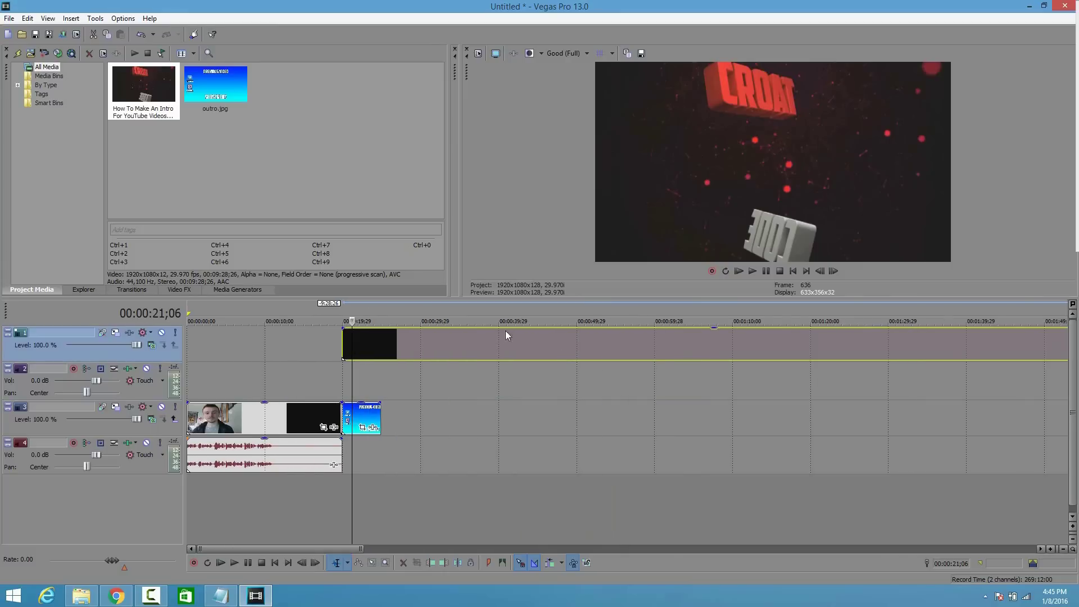
mouse_move(349, 346)
mouse_down()
mouse_move(1019, 353)
mouse_move(352, 338)
mouse_up()
scroll(650, 376, down, 10)
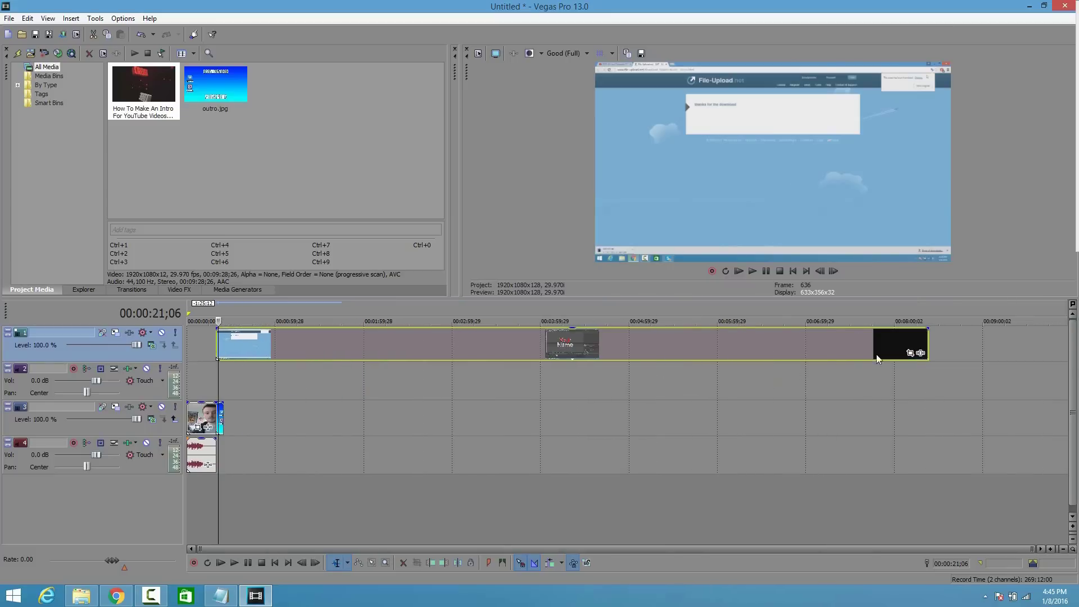
drag(922, 338, 225, 330)
scroll(285, 377, up, 15)
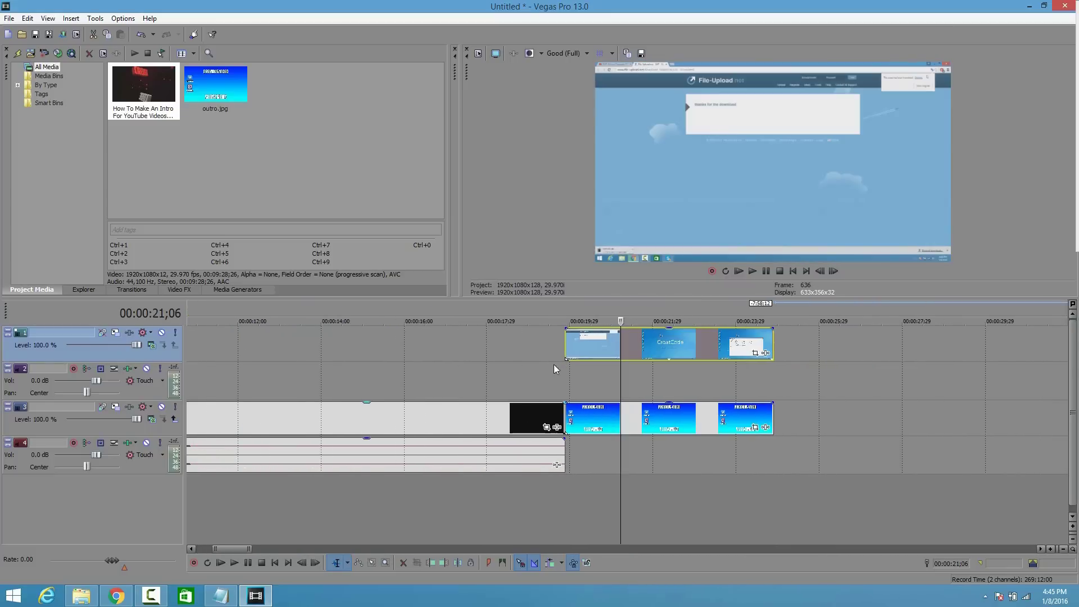
Open Event Pan/Crop for the previous video clip and enlarge its crop frame to about 3,181 × 2,268 so the picture shrinks.
click(594, 345)
right_click(599, 346)
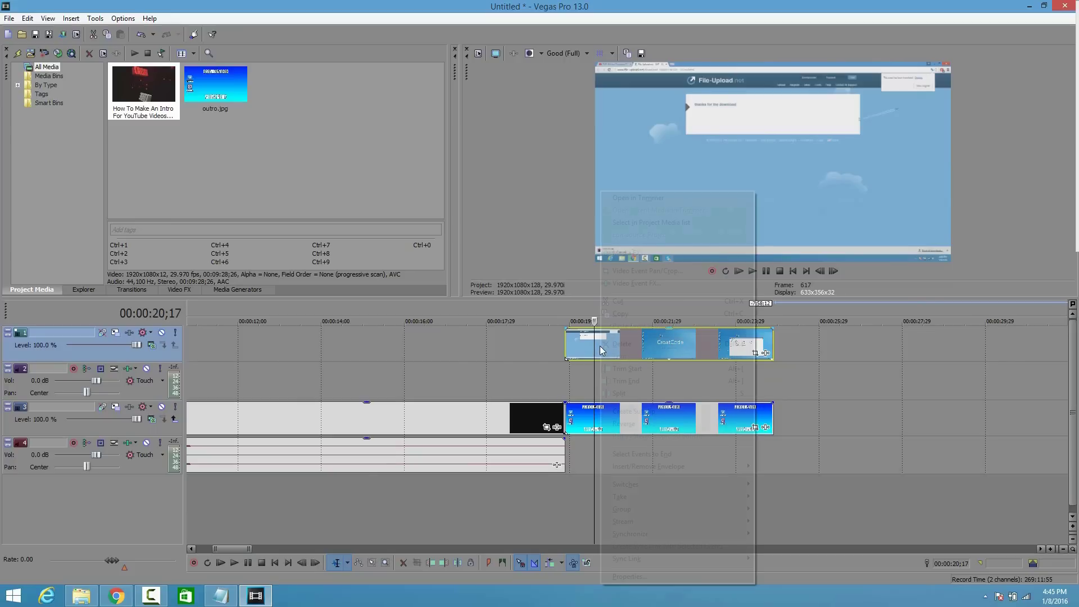
click(627, 272)
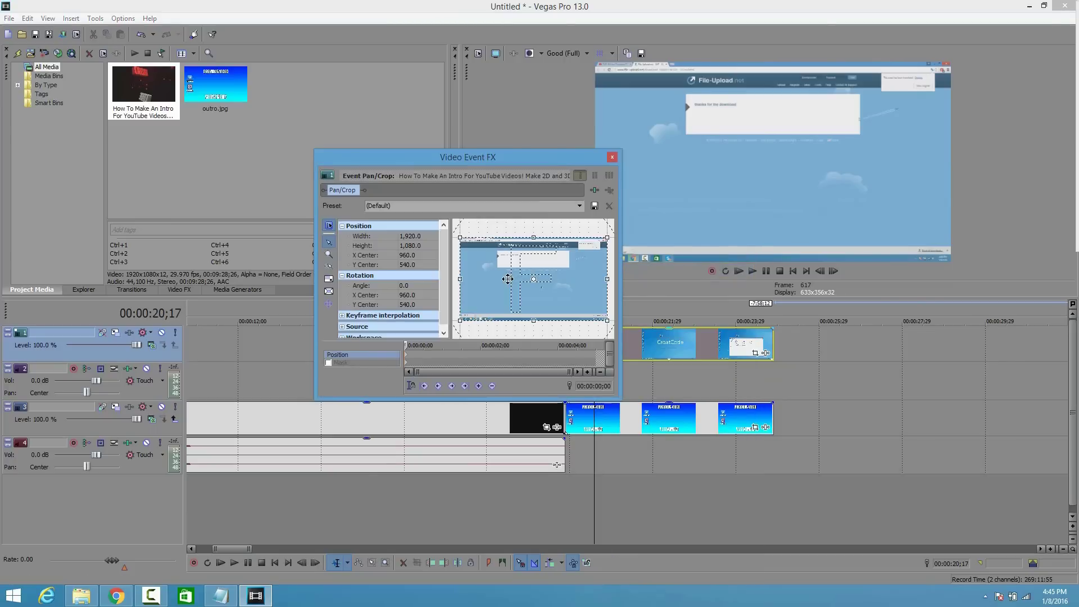
scroll(508, 279, down, 3)
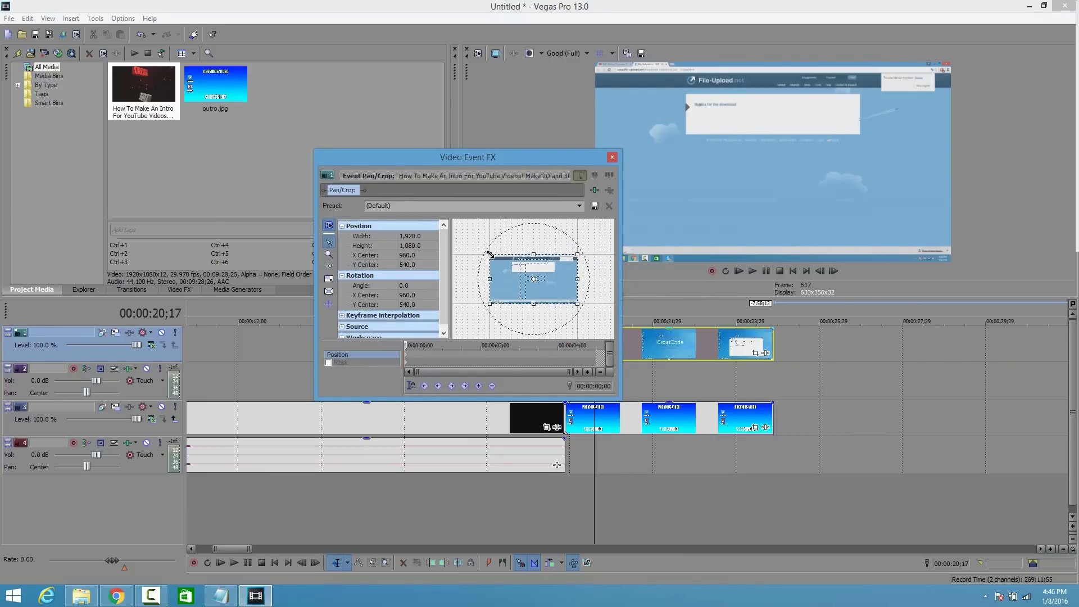
drag(489, 254, 432, 199)
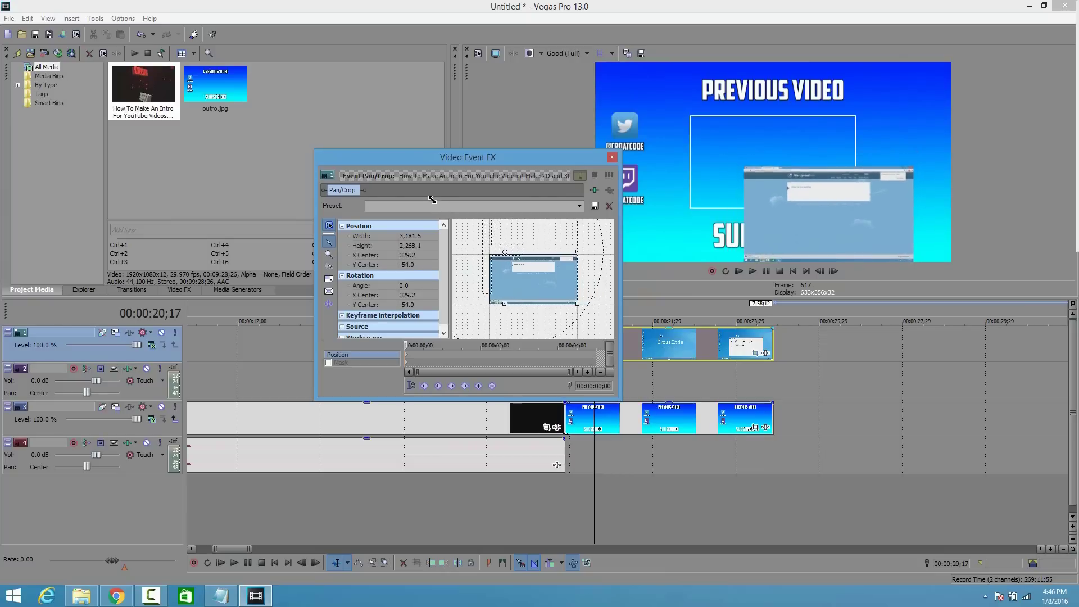